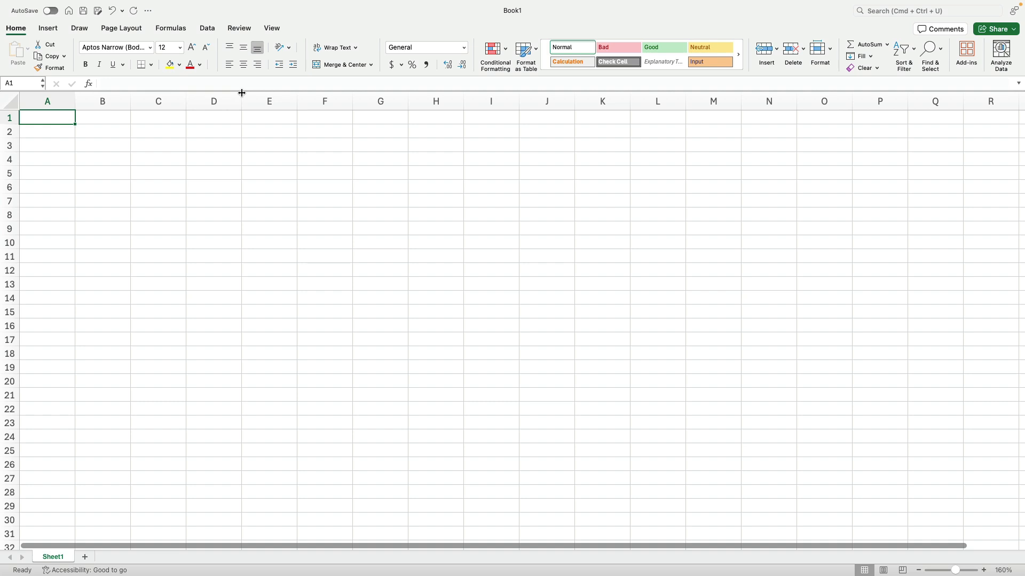
Enter the column headers Measure, Trial #, Fraction of teaspoon and mass (g) in cells A1 to D1.
type("Measure")
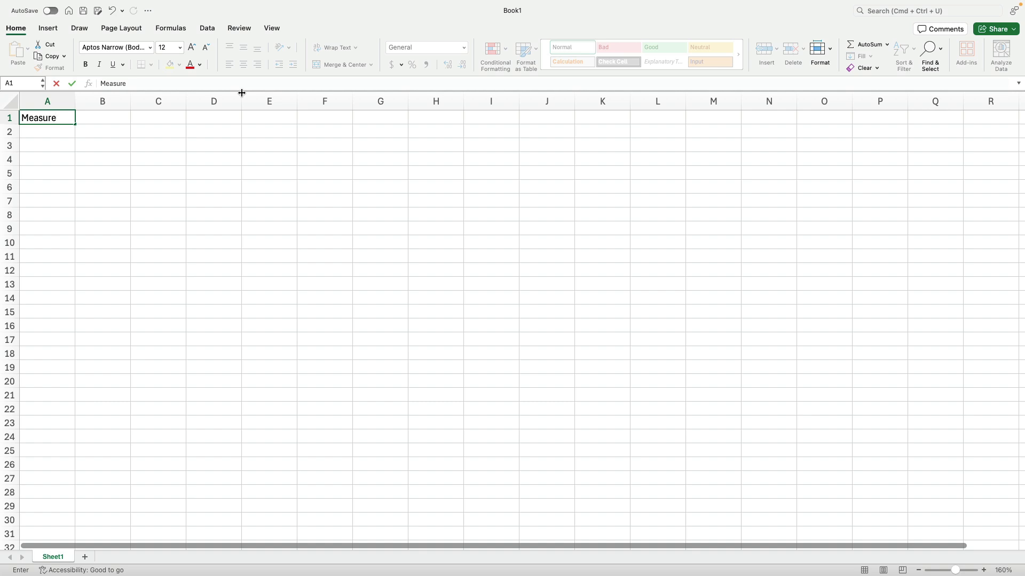
key("Tab")
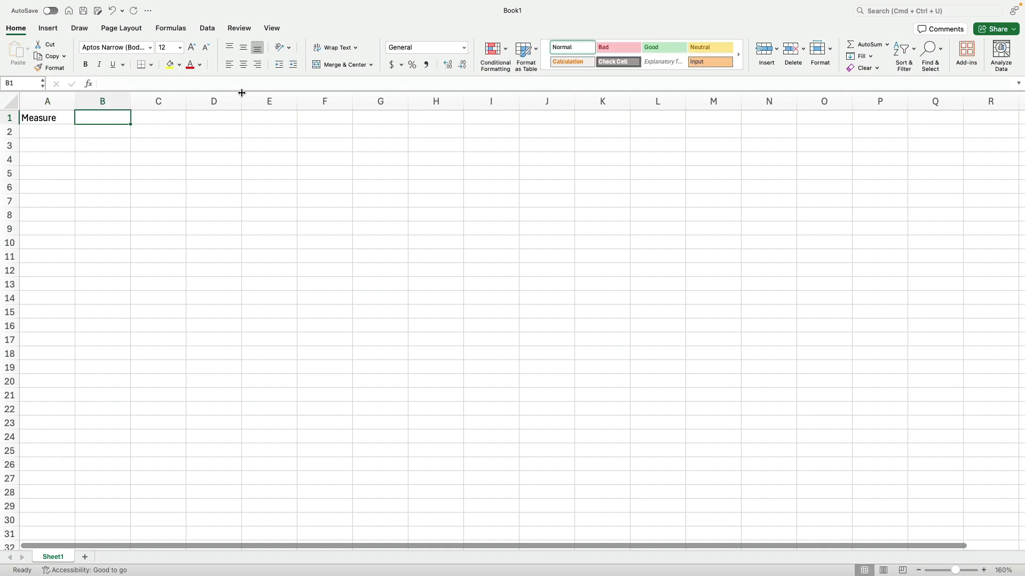
type("Trial #")
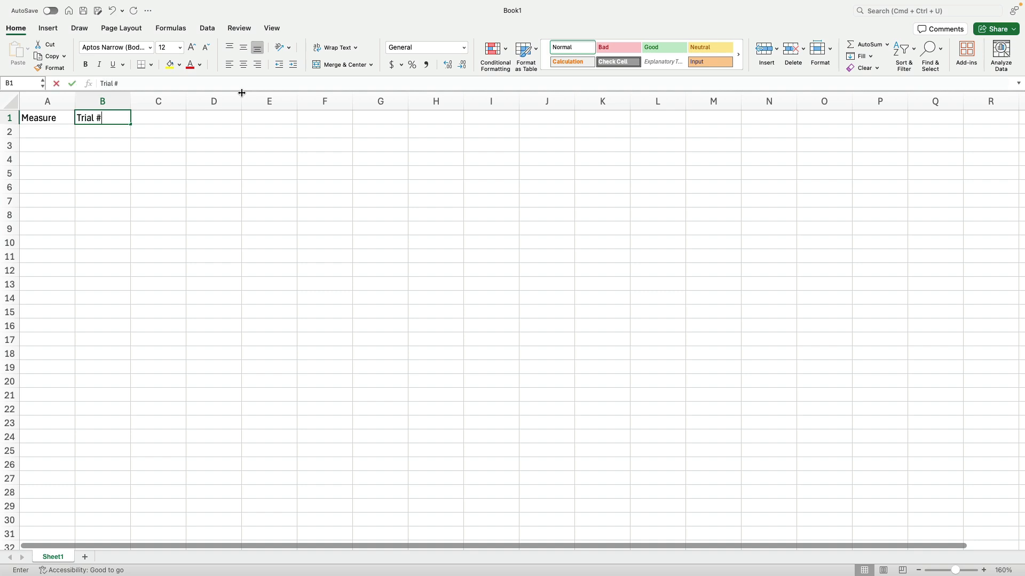
key("Tab")
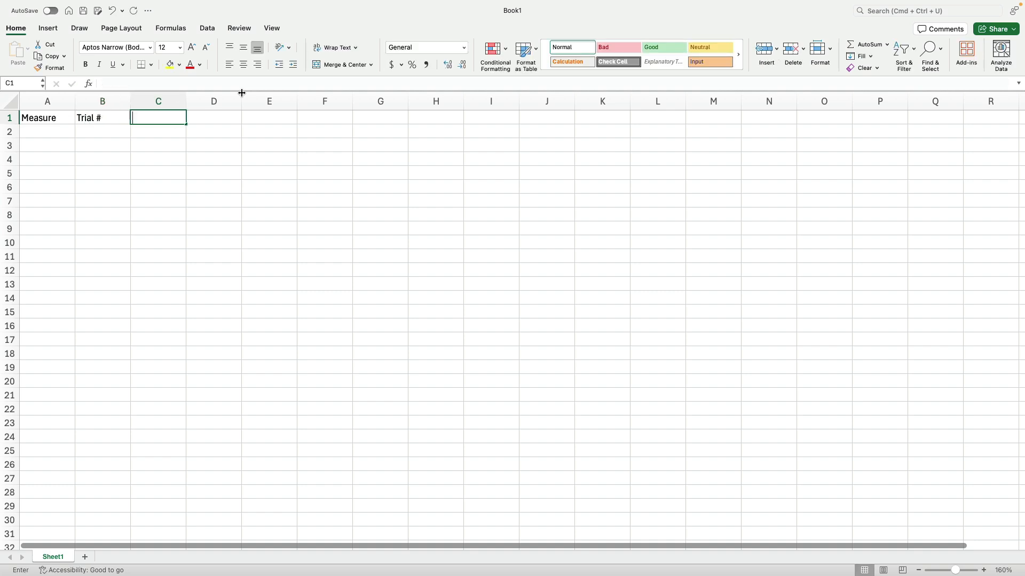
type("Fraction ")
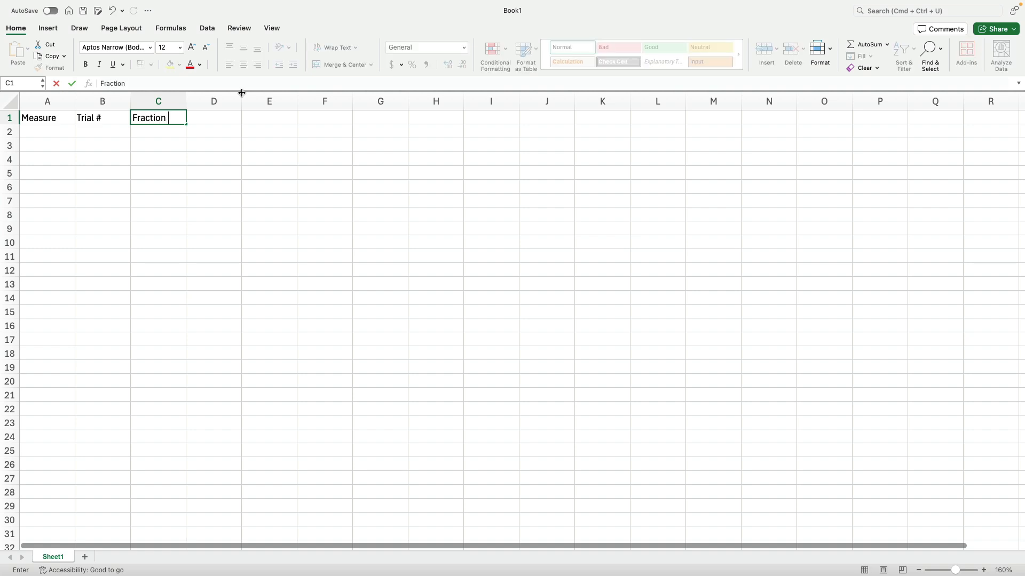
type("of teaspoon")
key("Tab")
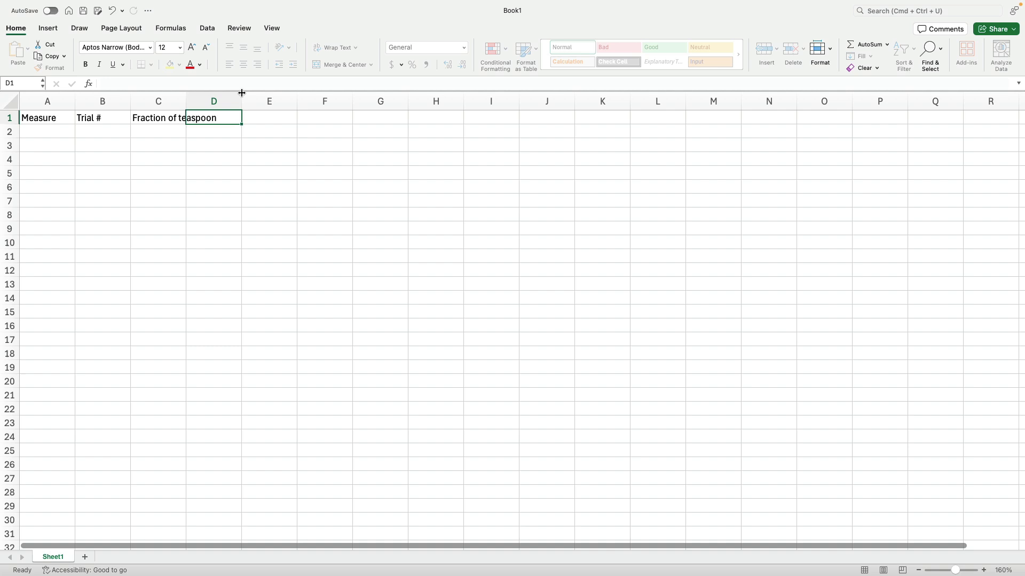
type("mass (g)")
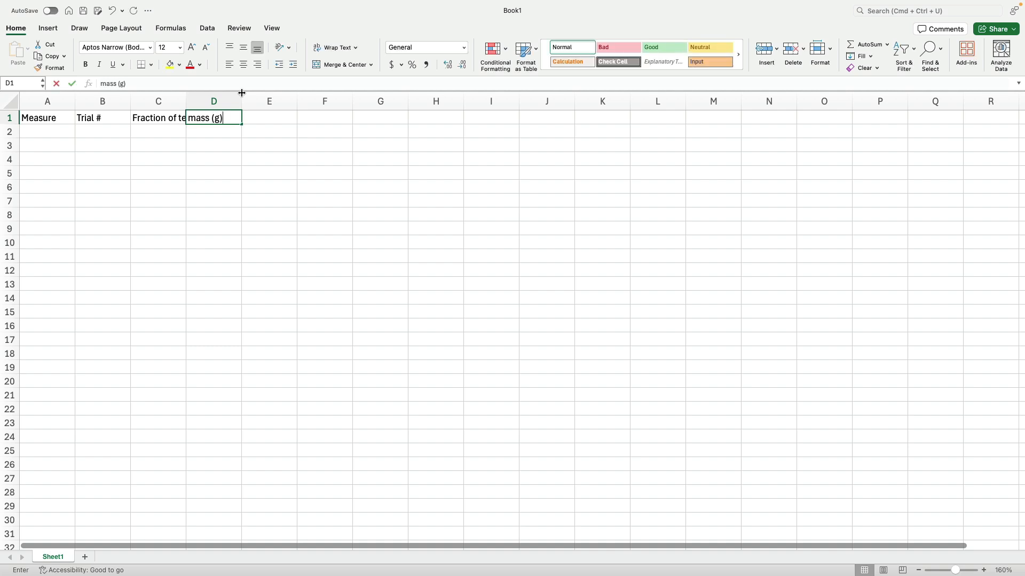
key("Return")
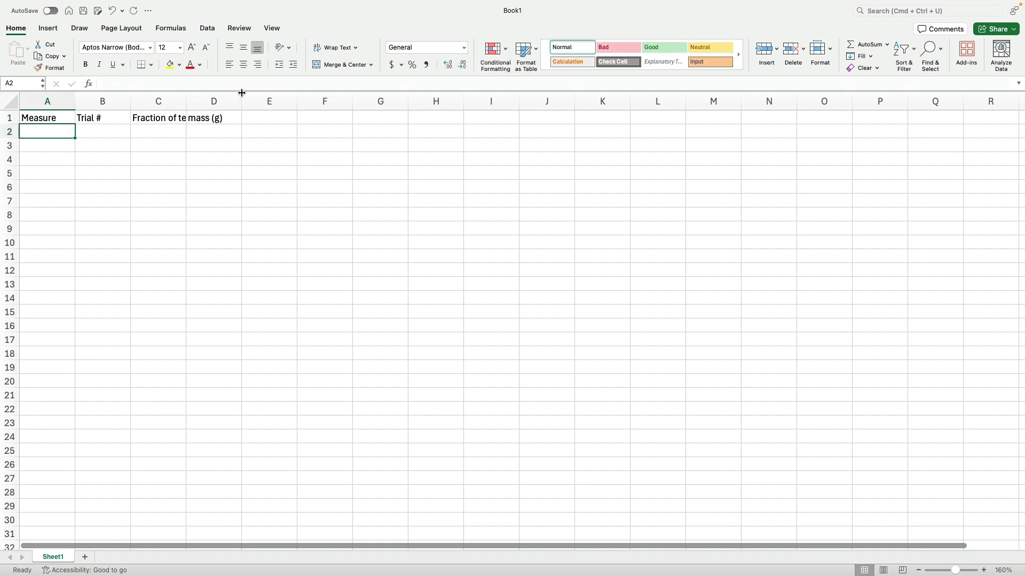
Widen column C so the full Fraction of teaspoon header fits.
left_click(170, 106)
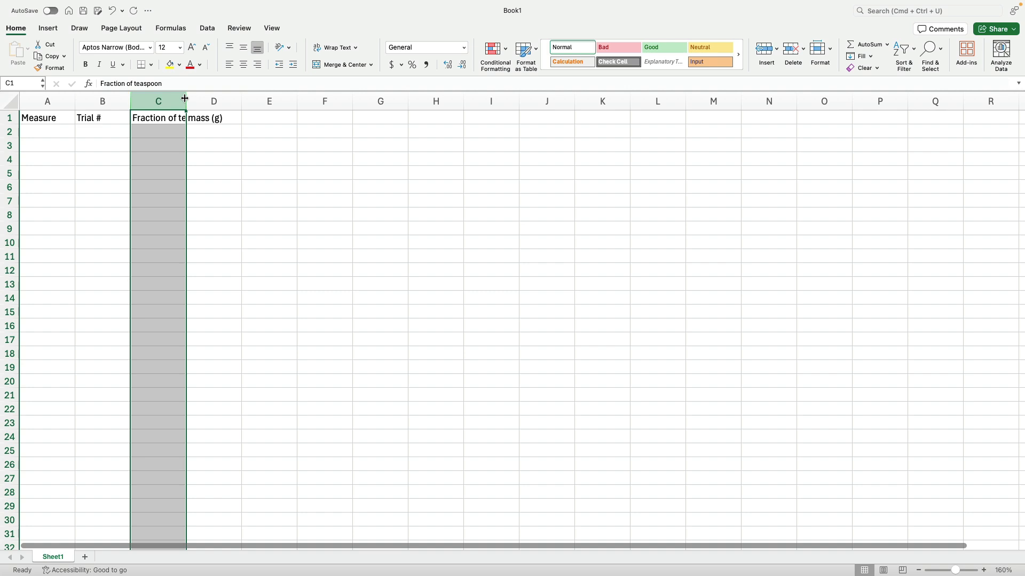
left_click_drag(185, 100, 187, 100)
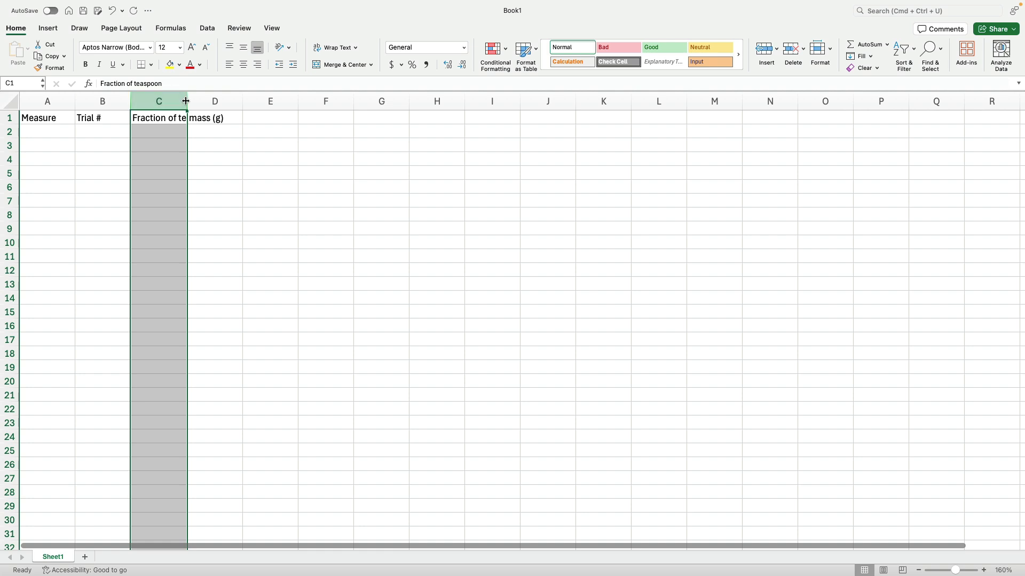
left_click_drag(185, 101, 225, 102)
Make the whole header row 1 bold, keeping the Measure header text in A1.
left_click(17, 116)
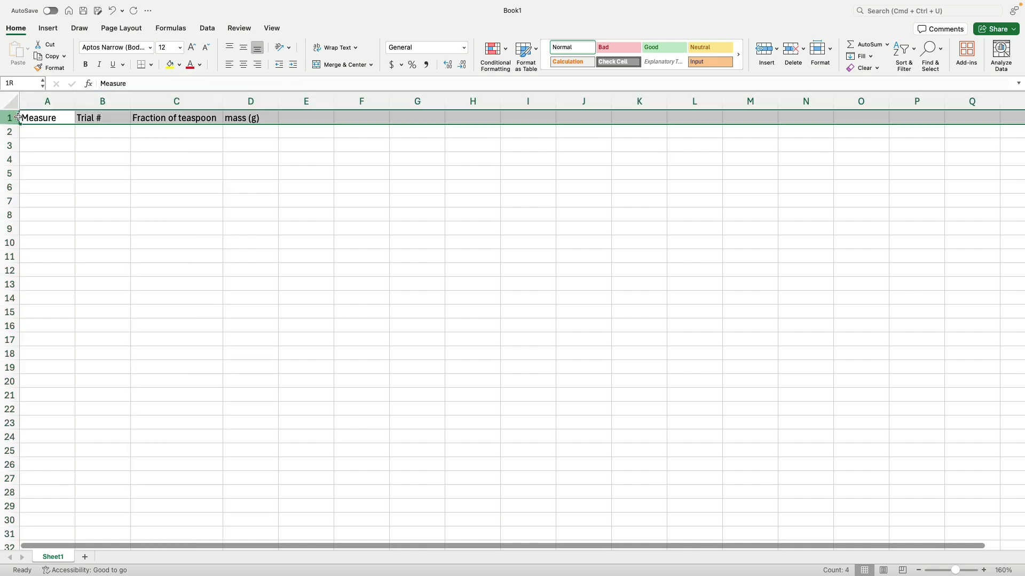
key("super+b")
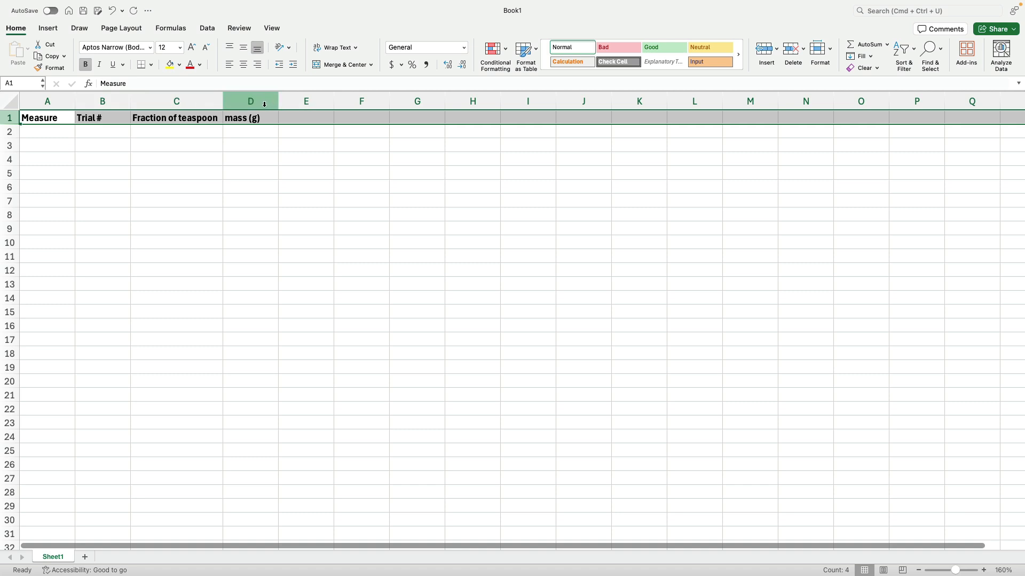
type("b")
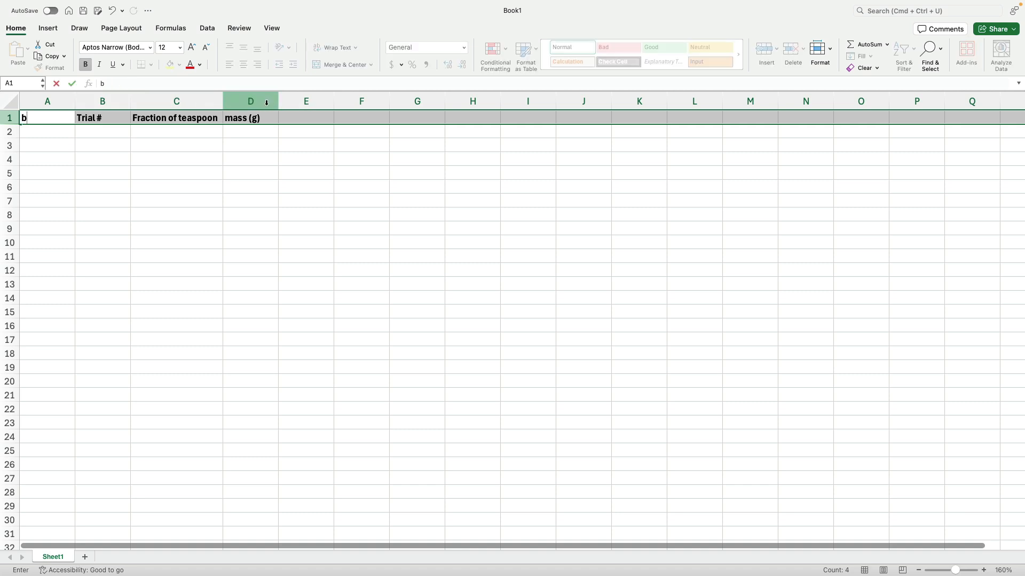
key("super+z")
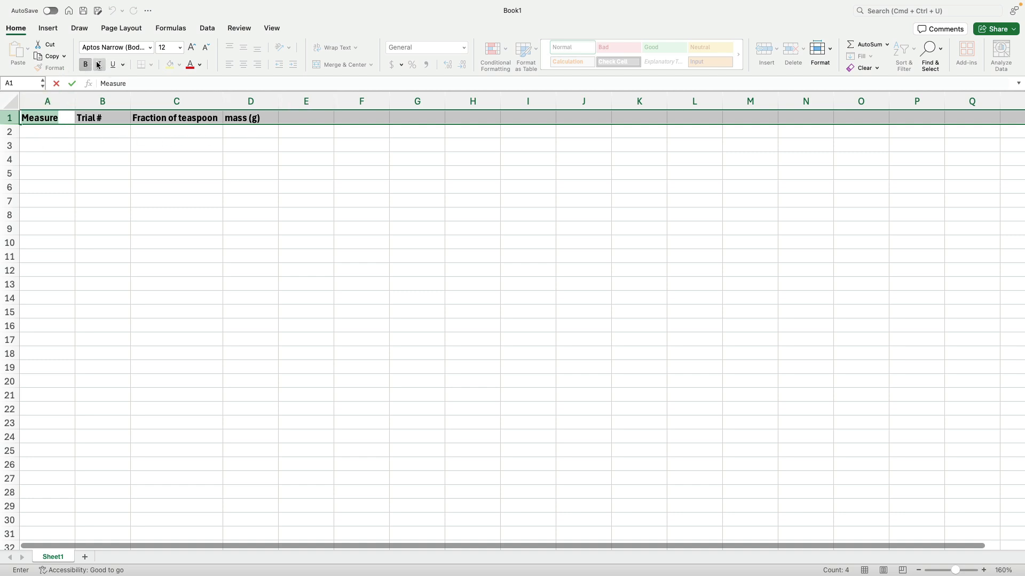
Enter the measure 1 Tbsp in A2 and number its trials 1, 2 and 3 in B2 to B4.
left_click(52, 130)
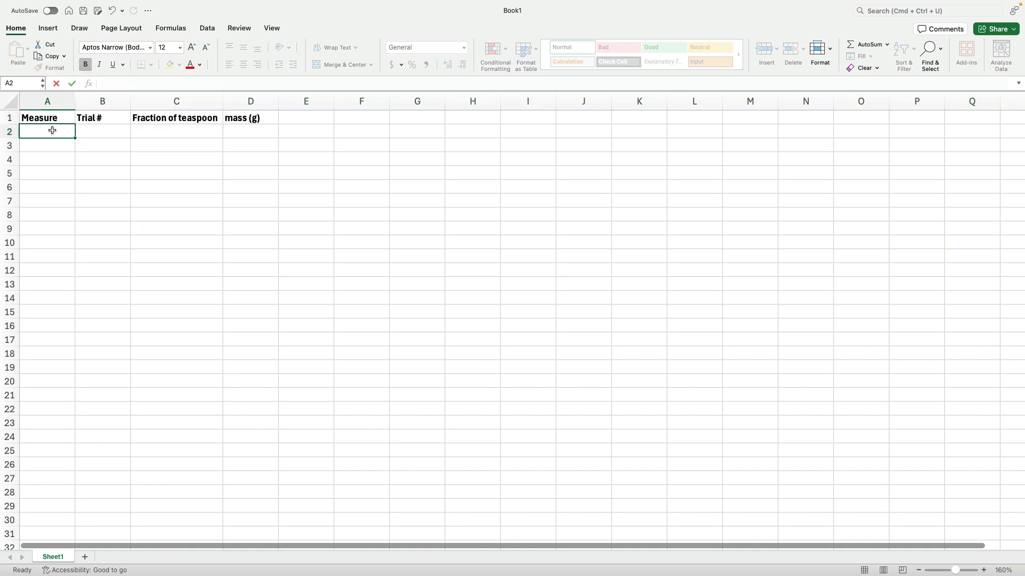
type("1")
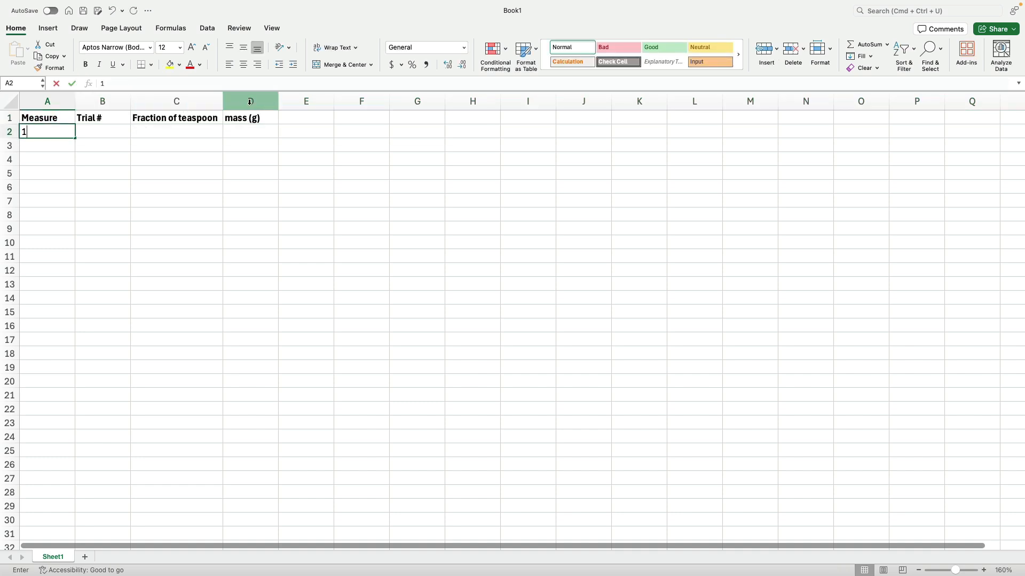
type(" Tbsp")
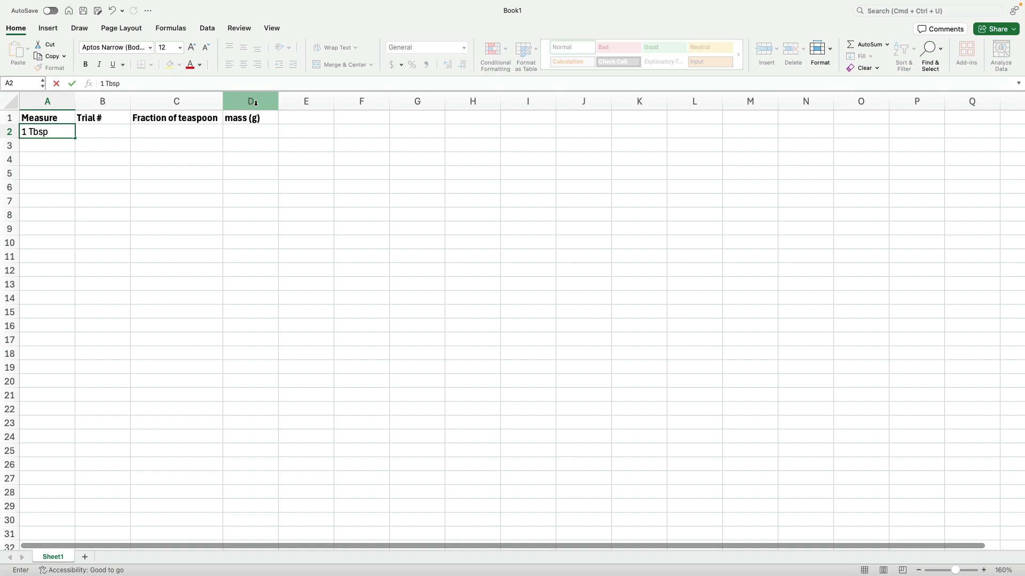
key("Tab")
type("1")
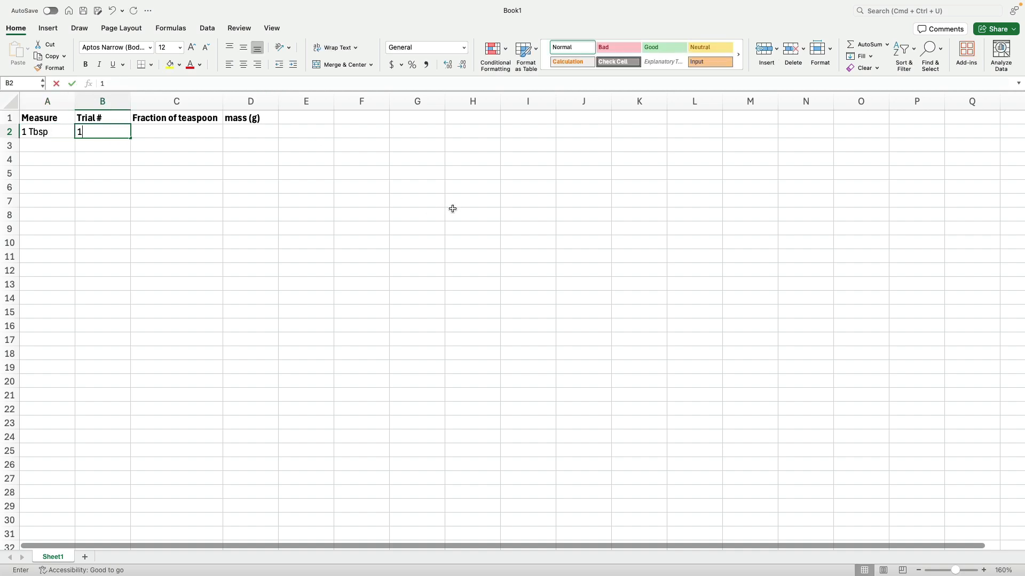
key("Return")
type("2")
key("Return")
type("3")
key("shift+Tab")
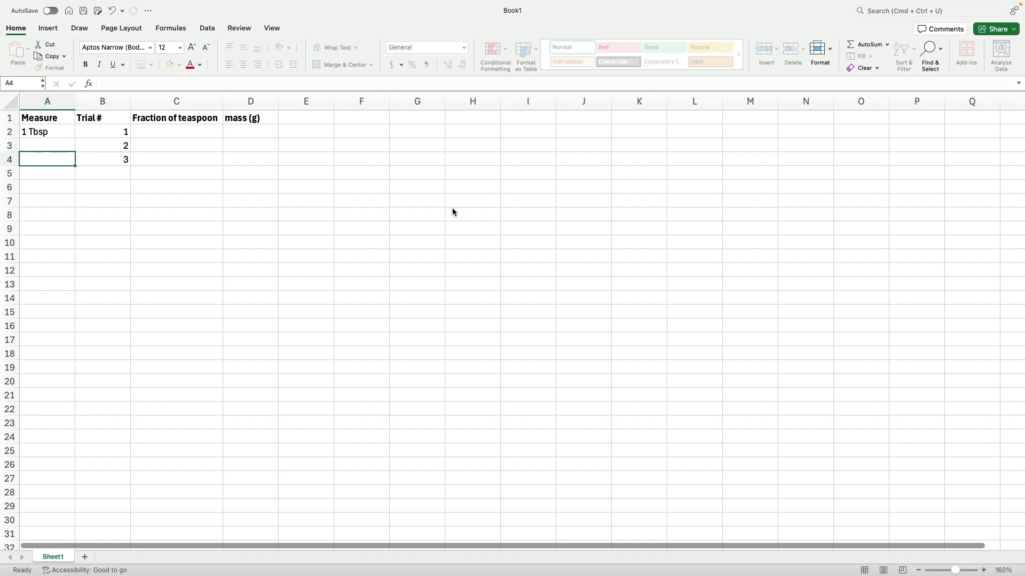
Enter the measure 1 tsp in A5 and number its trials 1, 2 and 3 in B5 to B7.
key("Return")
type("1")
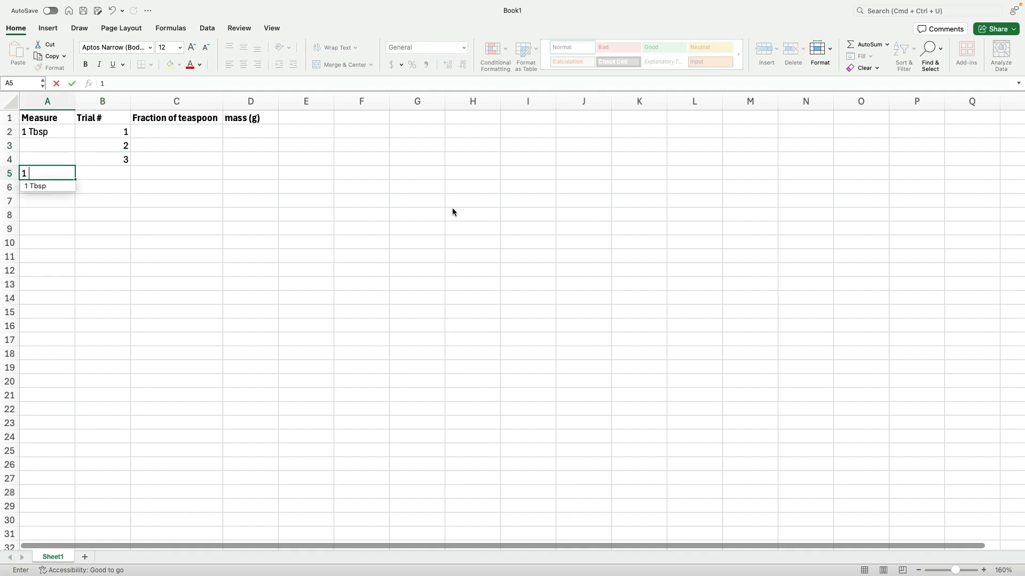
type(" tsp")
key("Tab")
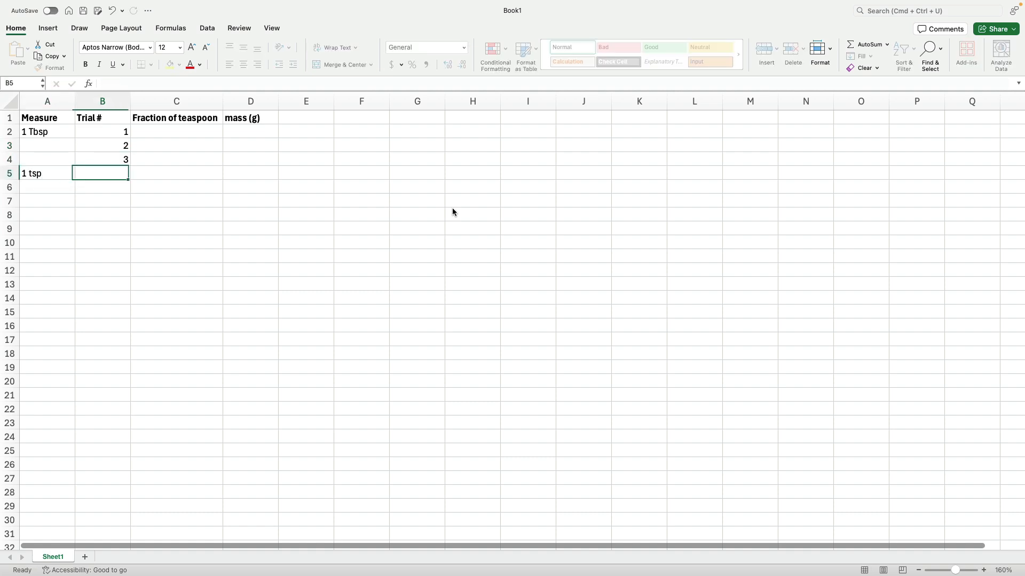
type("1")
key("Return")
type("2")
key("Return")
type("3")
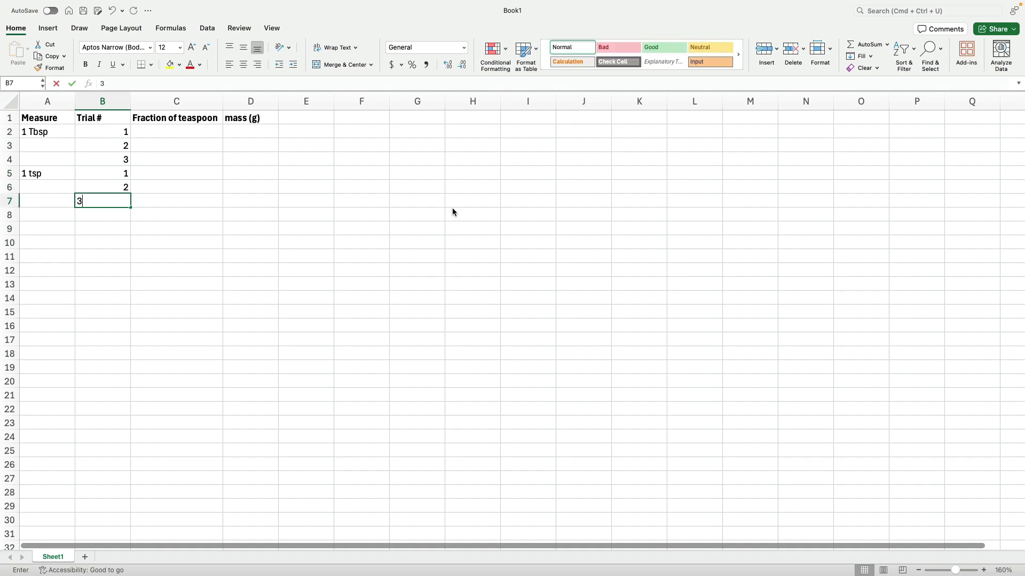
key("shift+Tab")
Enter the measure 1/2-tsp in A8 and number its trials 1, 2 and 3 in B8 to B10.
key("Return")
type("1/")
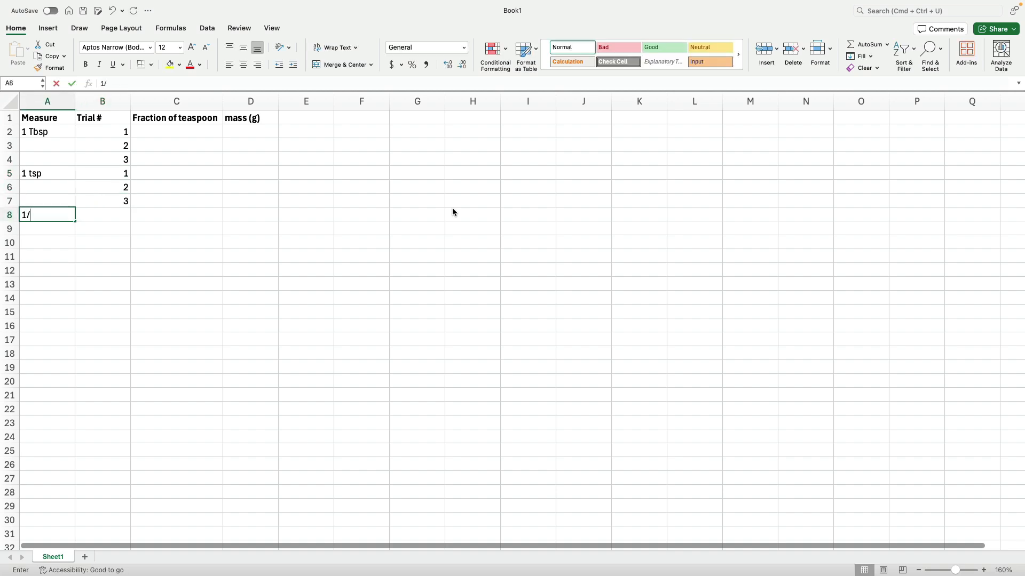
type("2-tsp")
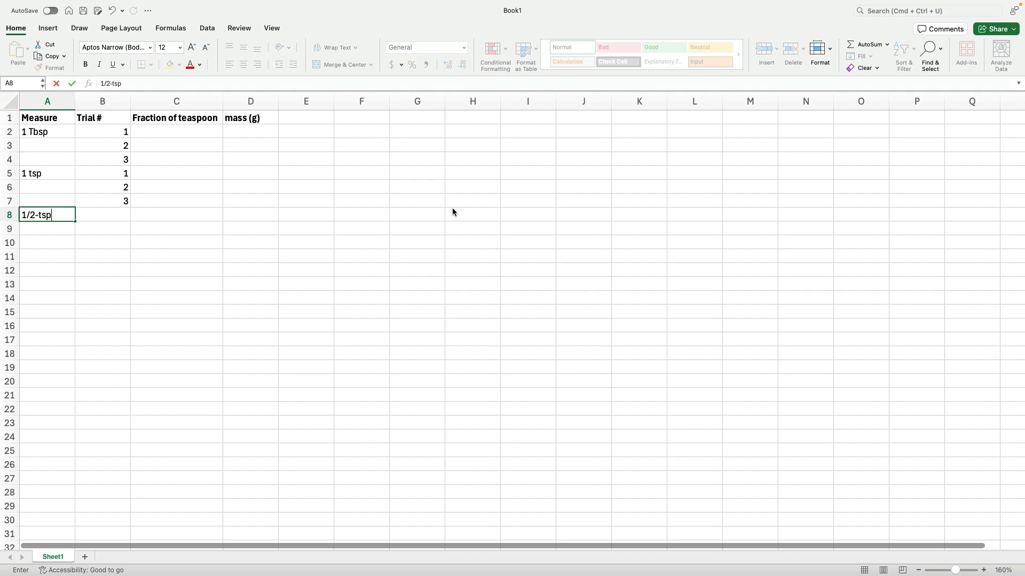
key("Tab")
type("1")
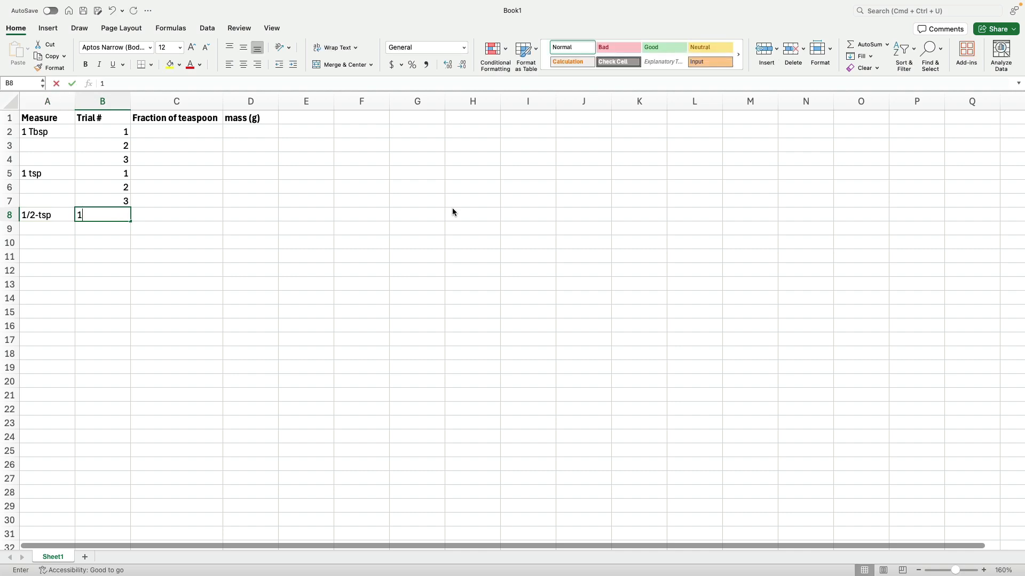
key("Down")
type("2")
key("Down")
type("3")
key("Left")
Enter the measure 1/4-tsp in A11 and number its trials 1, 2 and 3 in B11 to B13.
key("Down")
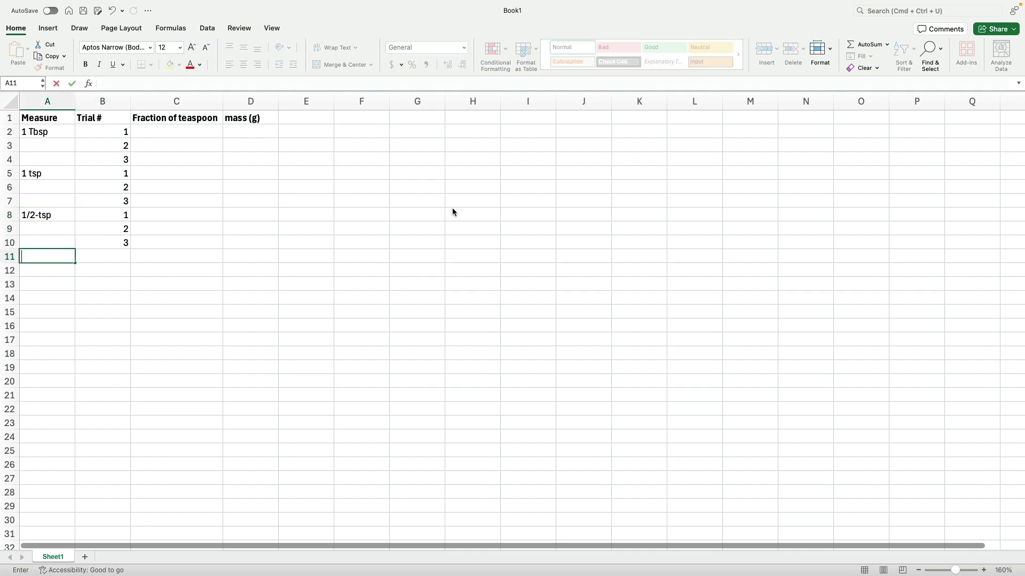
type("1/4-tsp")
key("Tab")
type("1")
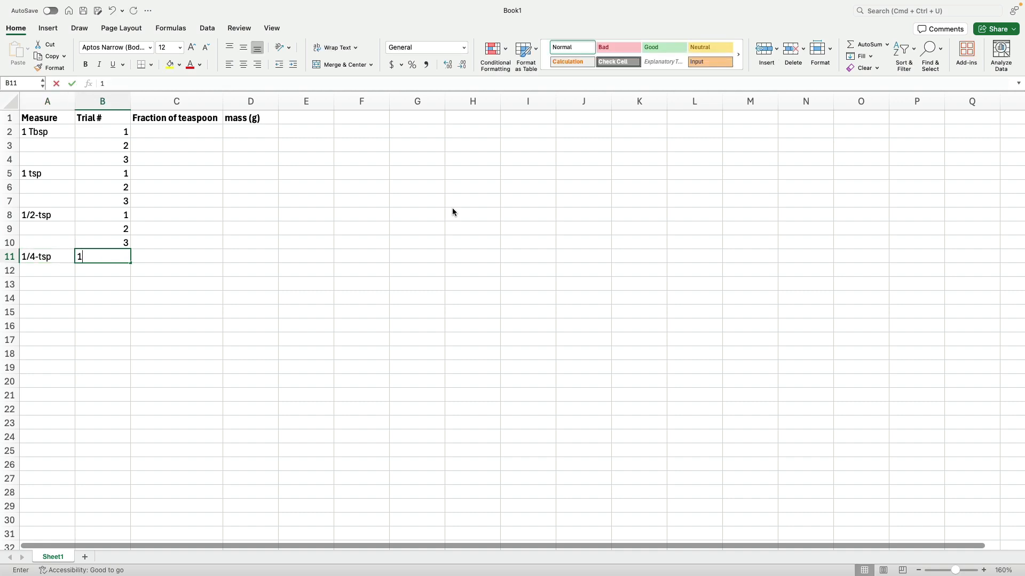
key("Down")
type("2")
key("Down")
type("3")
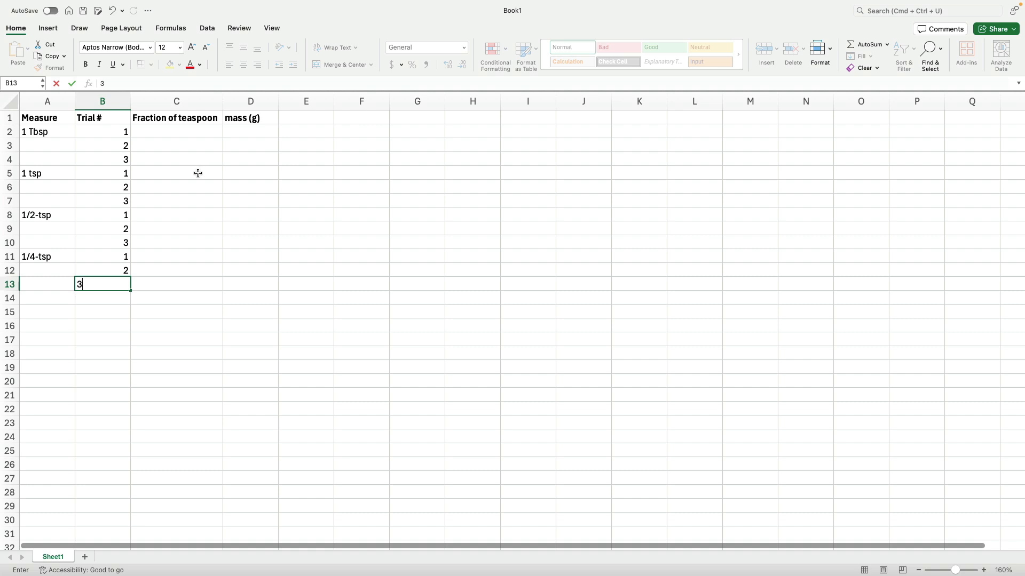
Fill in a fraction of teaspoon of 1 for the three 1 tsp trials in C5 to C7.
left_click(198, 173)
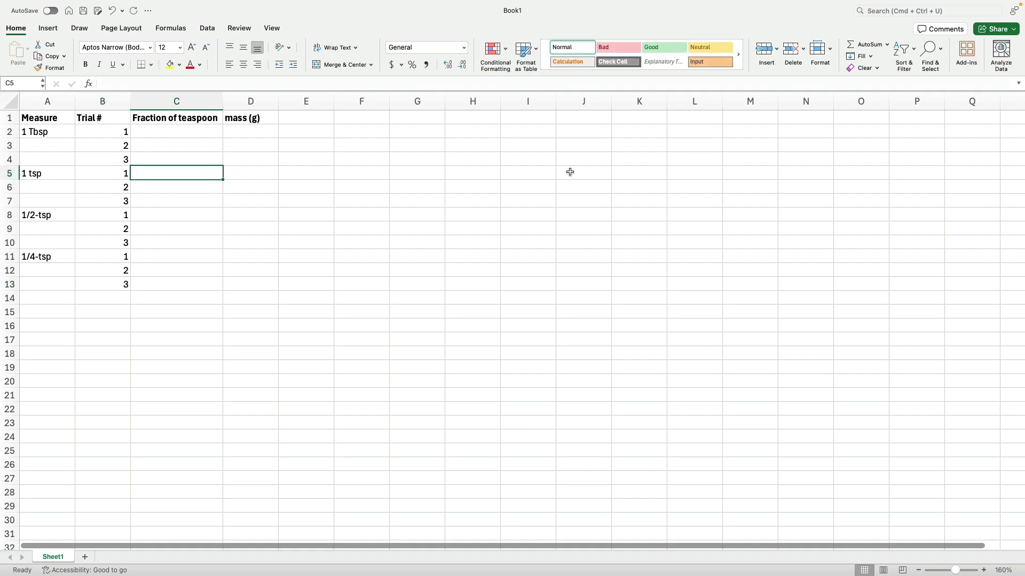
type("1")
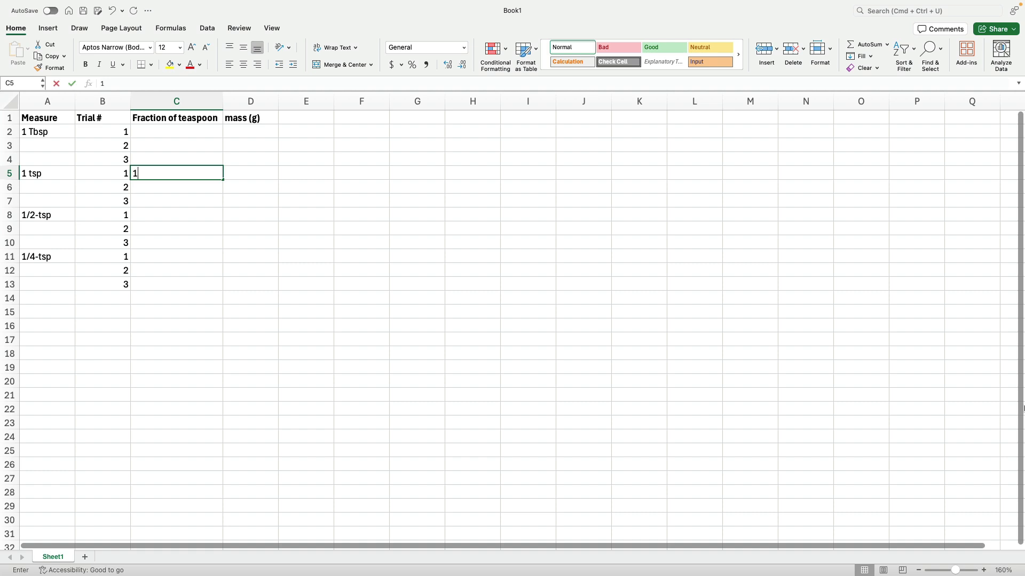
key("Return")
type("1")
key("Return")
type("1")
key("Return")
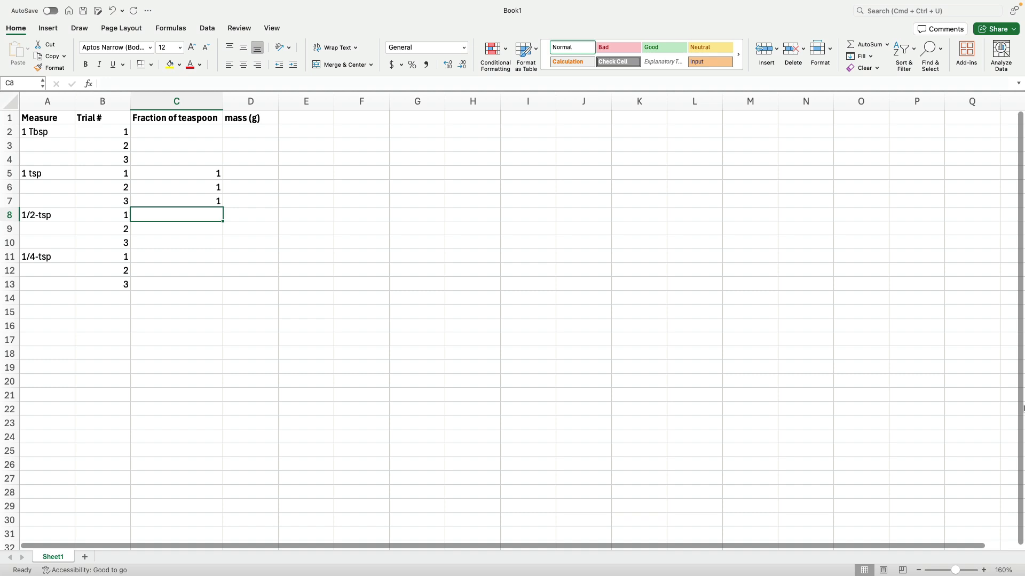
Fill in a fraction of teaspoon of 0.5 for the three 1/2-tsp trials in C8 to C10.
type("0.5")
key("Return")
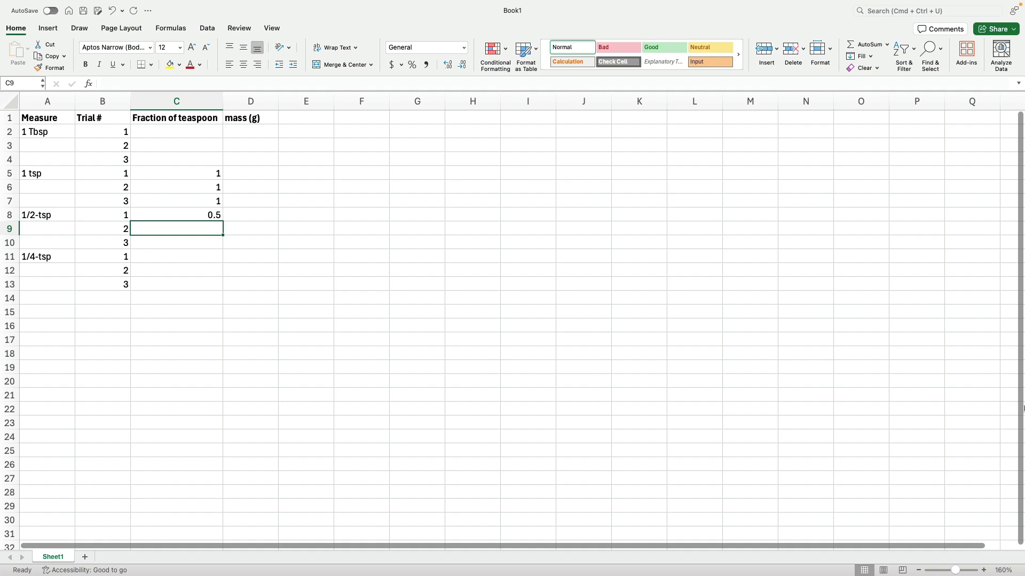
type("0.5")
key("Return")
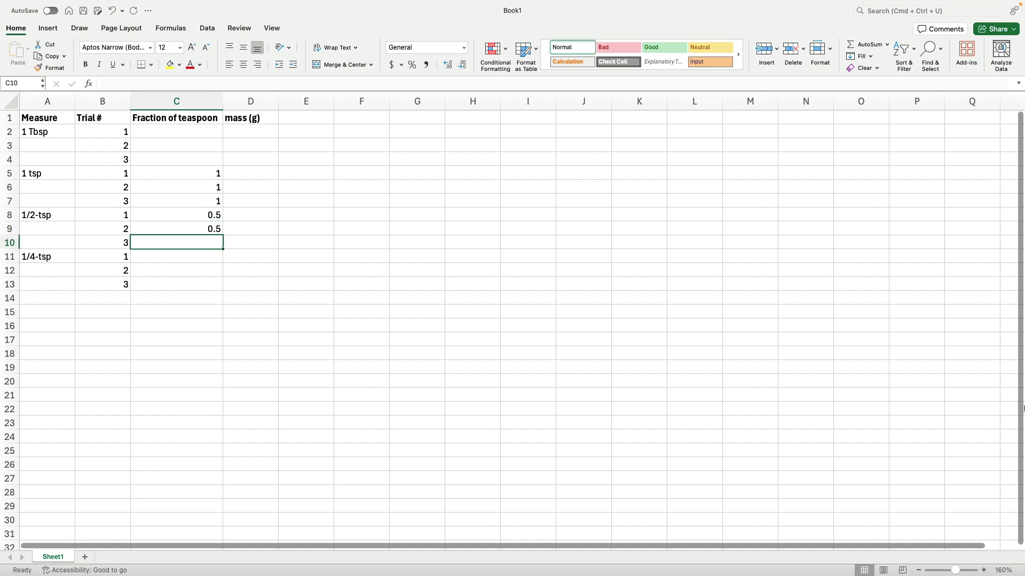
type("0.5")
key("Return")
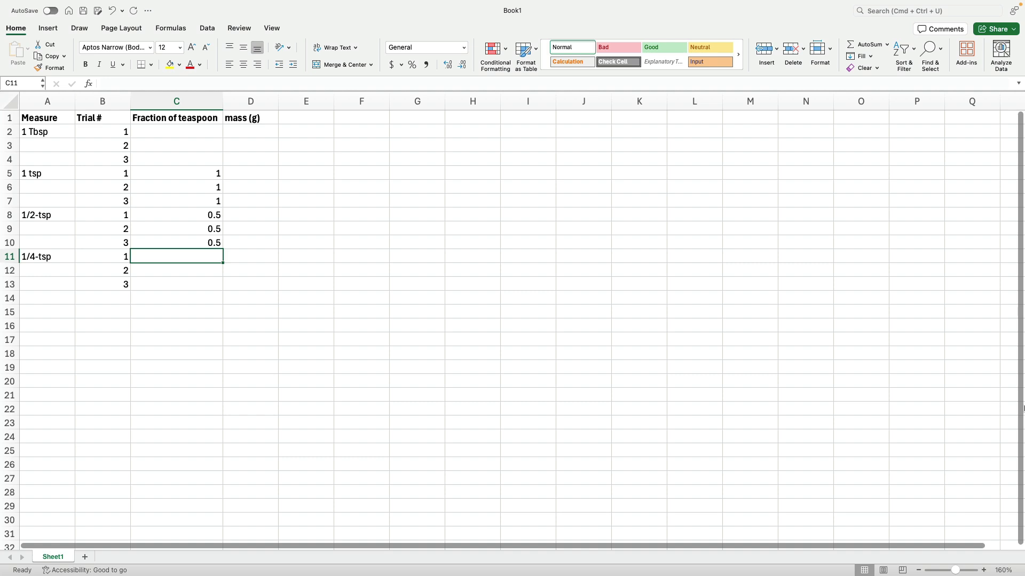
Fill in a fraction of teaspoon of 0.25 for the three 1/4-tsp trials in C11 to C13.
type("0.25")
key("Return")
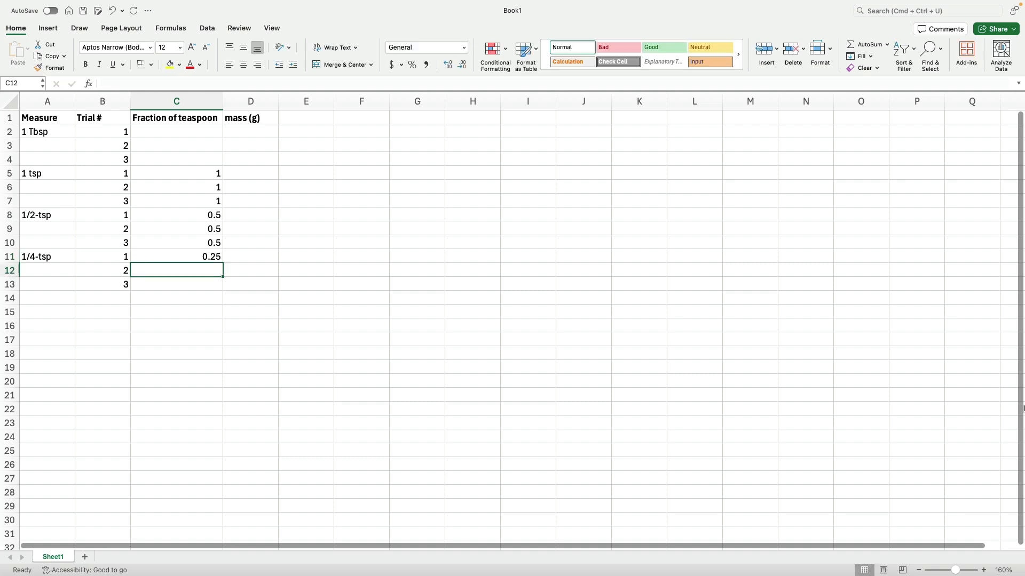
type(".25")
key("Return")
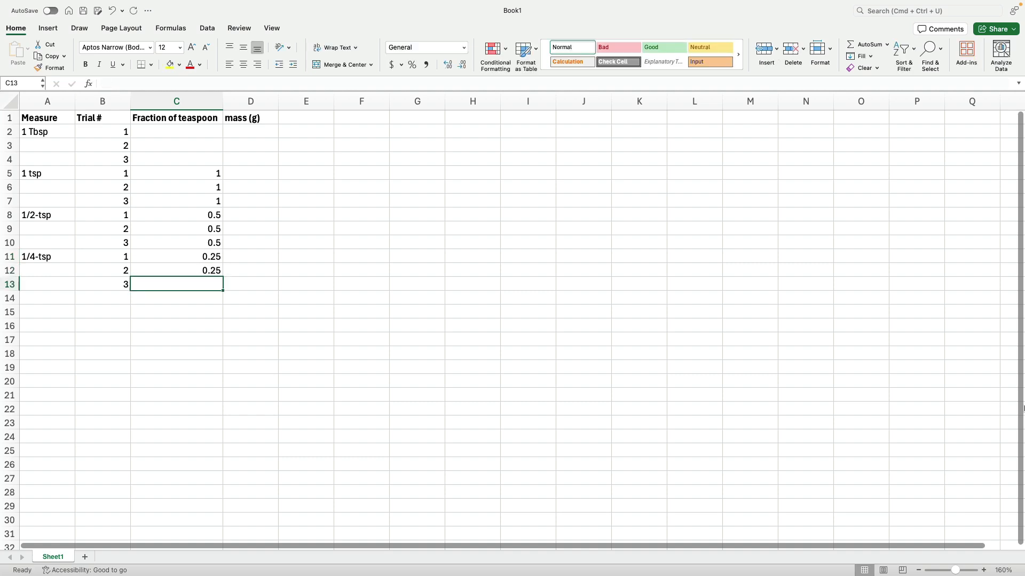
type(".25")
key("Up")
Fill in a fraction of teaspoon of 3 for the three 1 Tbsp trials in C2 to C4.
key("Up")
key("Up")
key("Up")
key("Up")
key("Up")
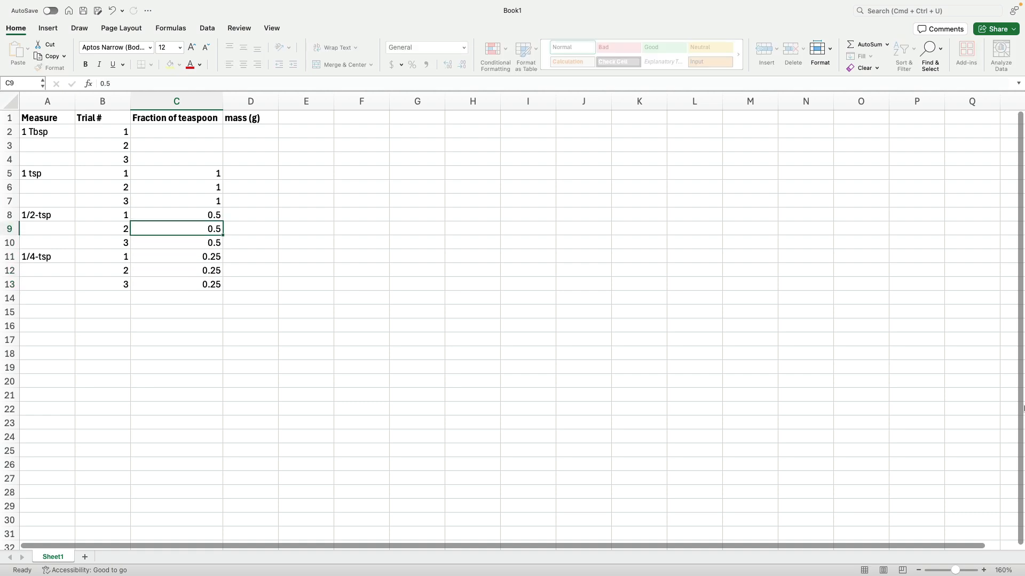
key("Up")
key("Up")
key("Up")
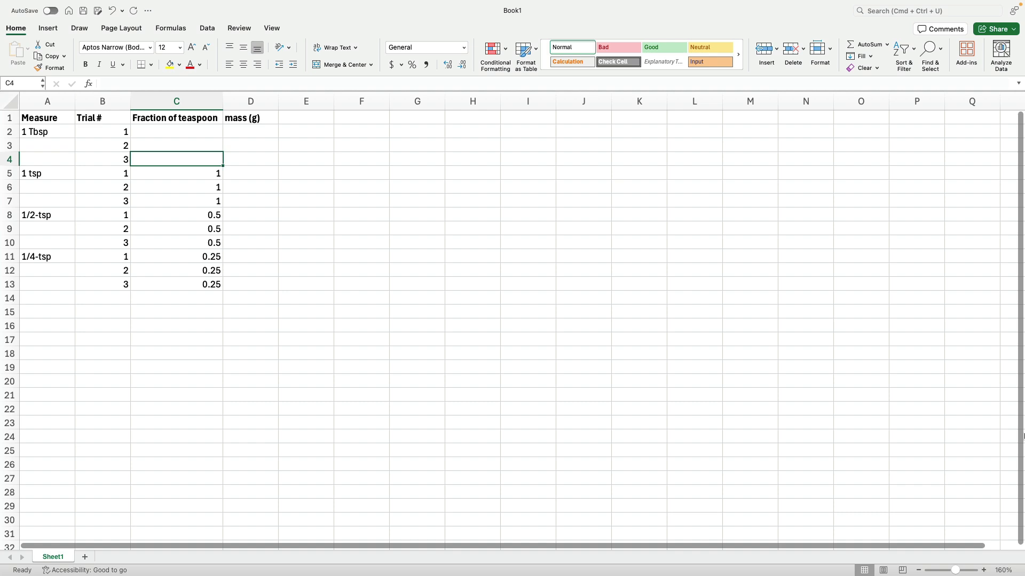
type("3")
key("Up")
type("3")
key("Up")
type("3")
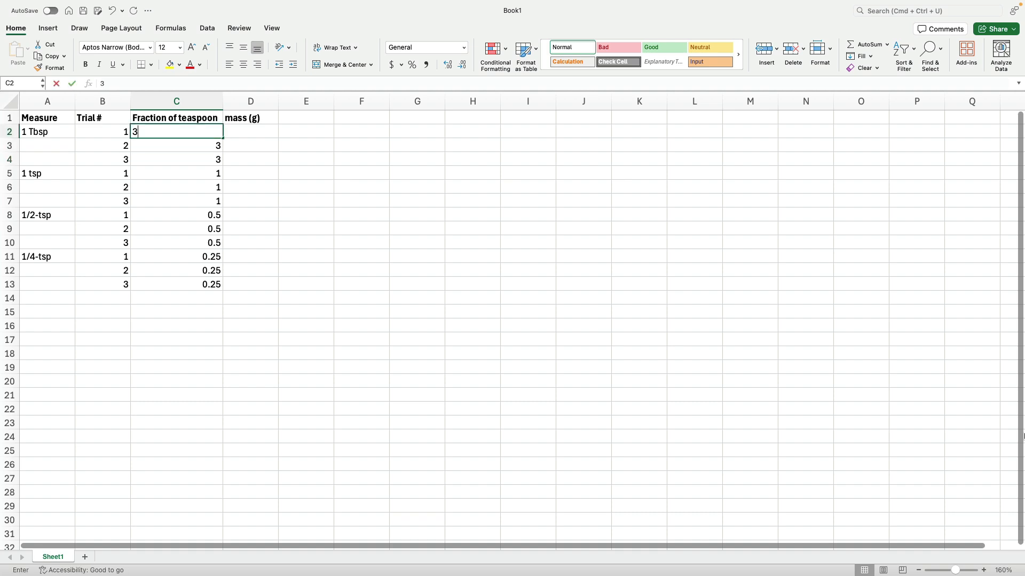
key("Right")
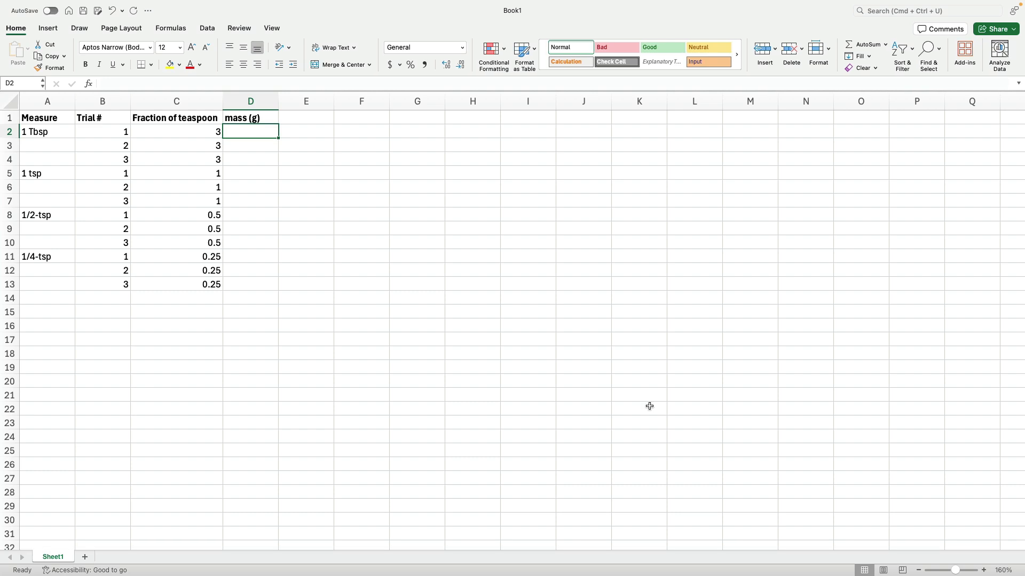
Enter the 1 Tbsp trial masses 13.9427, 13.9392 and 13.9406 in D2 to D4.
type("13.9427")
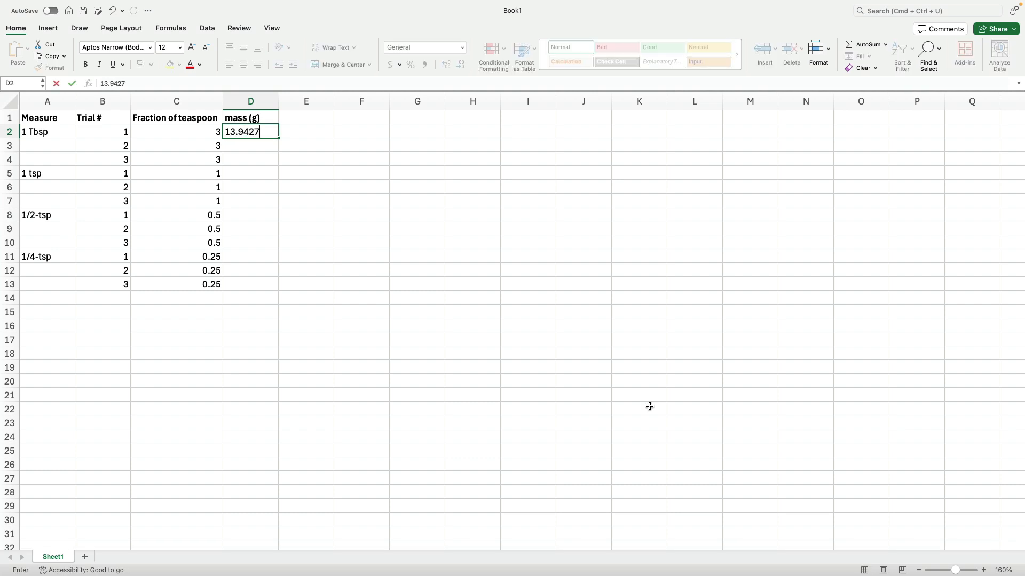
key("Return")
type("13.")
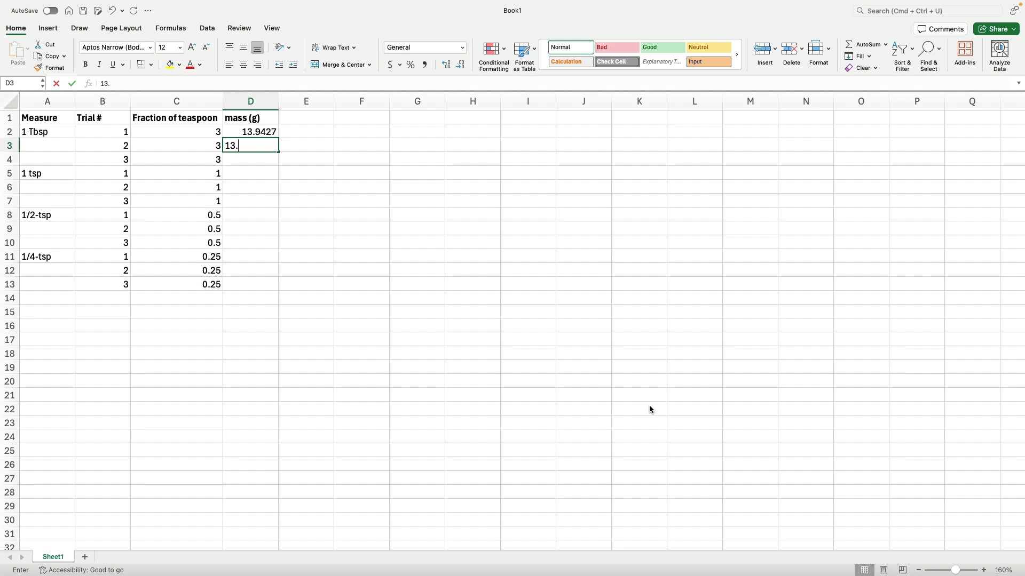
type("9392")
key("Return")
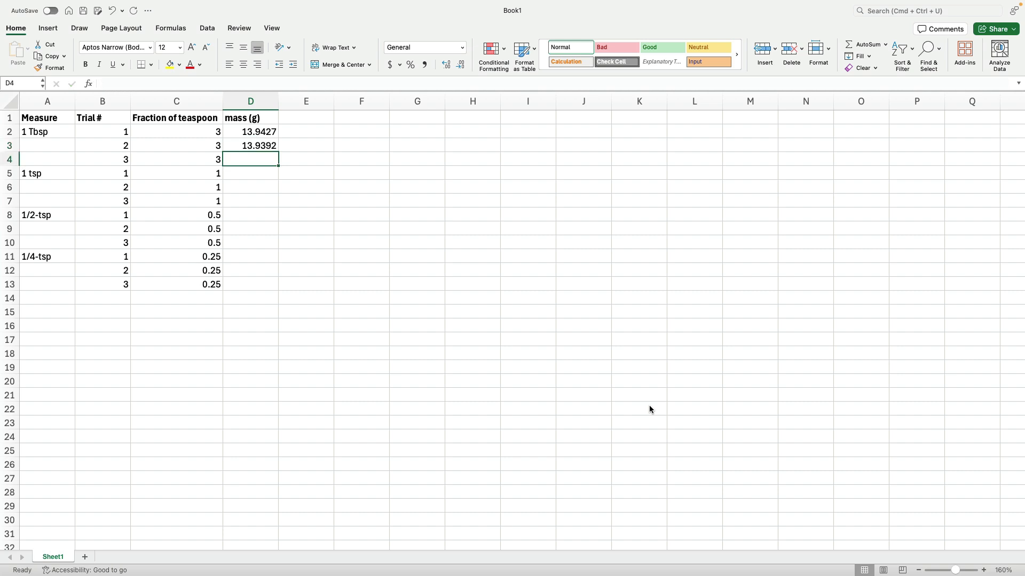
type("13.9406")
key("Return")
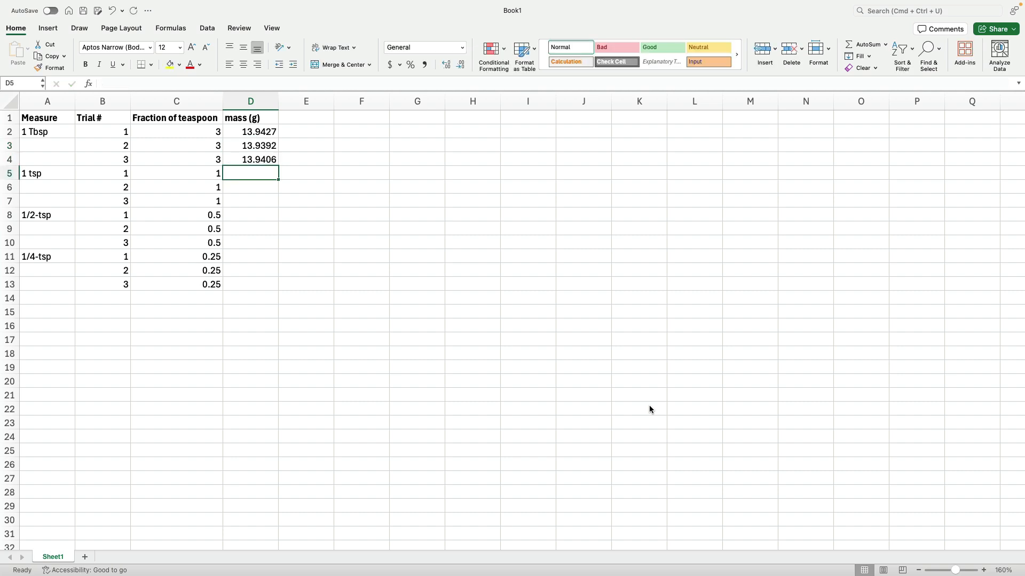
Enter the 1 tsp trial masses 4.8712, 4.8703 and 4.8720 in D5 to D7.
type("4.8712")
key("Return")
type("4.8703")
key("Return")
type("4.8720")
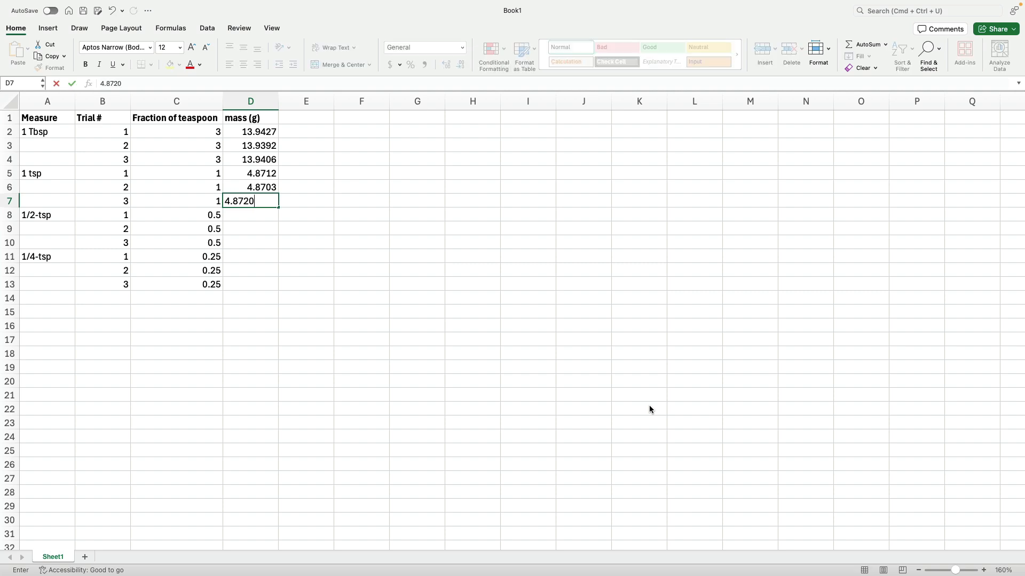
key("Return")
Enter the 1/2-tsp trial masses 2.3151, 2.3146 and 2.3153 in D8 to D10.
type("2.3151")
key("Return")
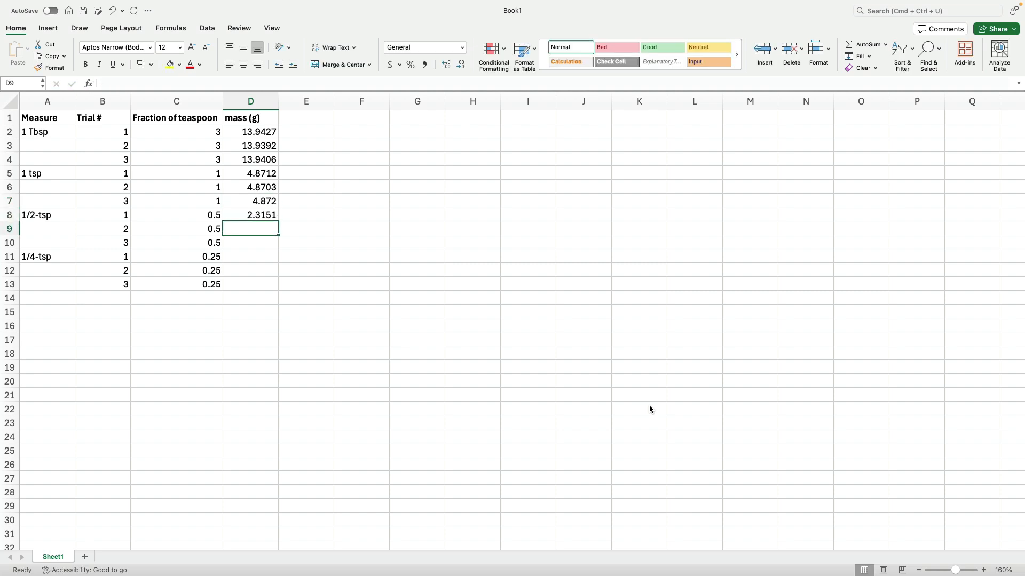
type("2.3146")
key("Return")
type("2.")
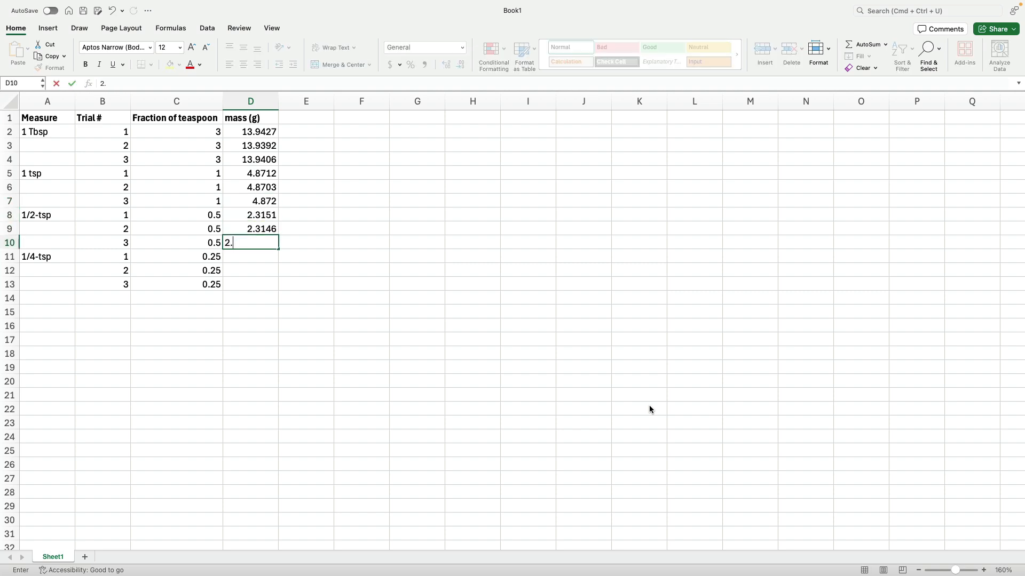
type("3153")
key("Return")
Enter the 1/4-tsp trial masses 1.3728, 1.3743 and 1.3735 in D11 to D13.
type("1.3728")
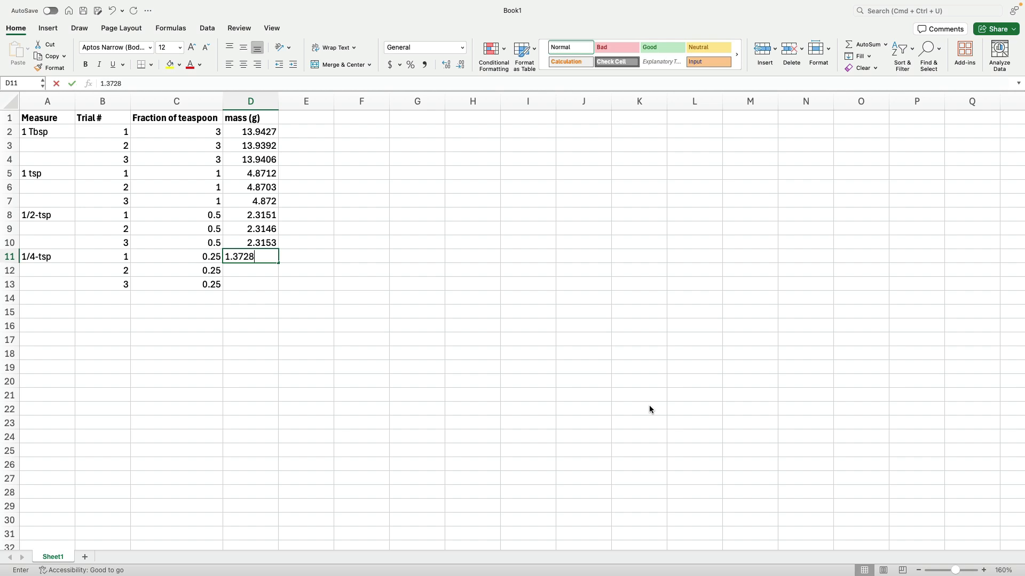
key("Return")
type("1.3743")
key("Return")
type("1.3735")
key("Return")
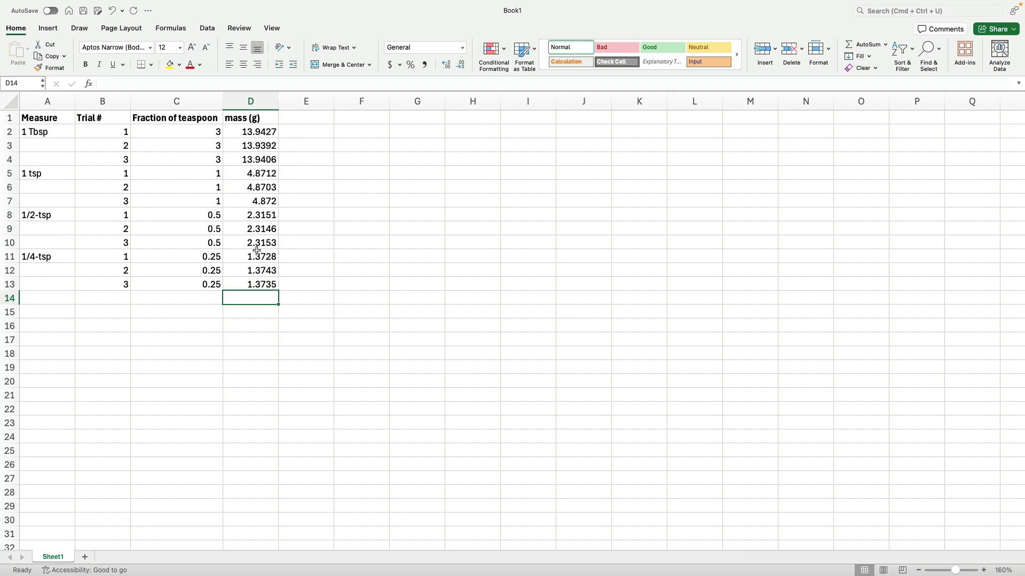
Insert a markers-only scatter chart of the fraction of teaspoon and mass values in C2:D13.
mouse_move(200, 132)
left_mouse_down()
mouse_move(250, 256)
mouse_move(240, 284)
left_mouse_up()
left_click(297, 257)
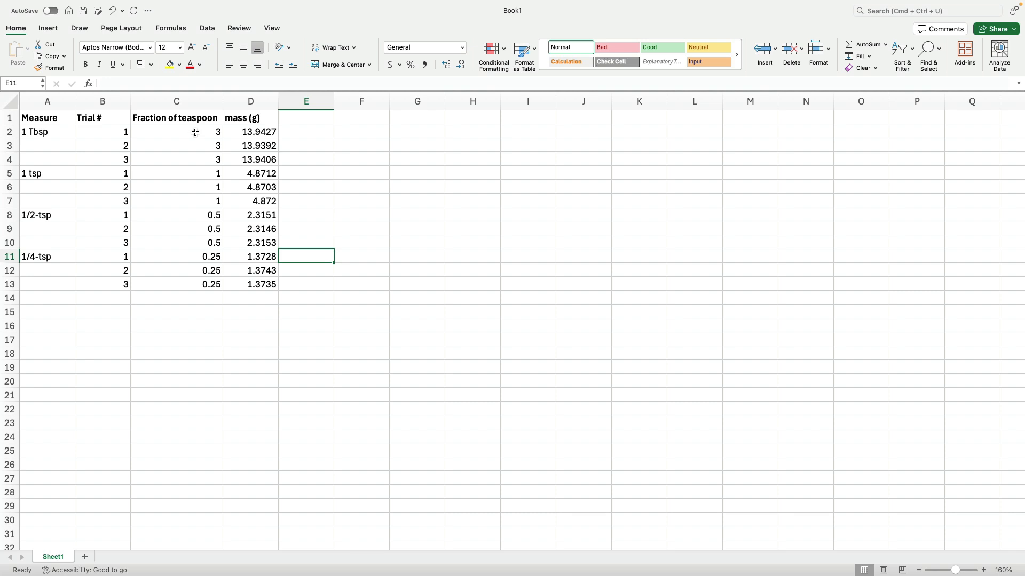
left_click_drag(194, 132, 253, 284)
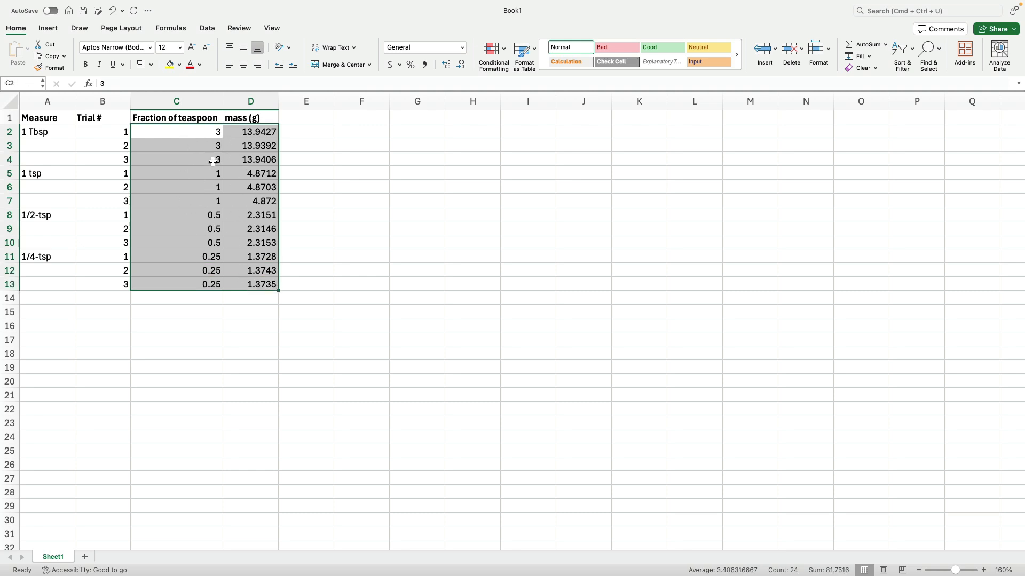
left_click(54, 32)
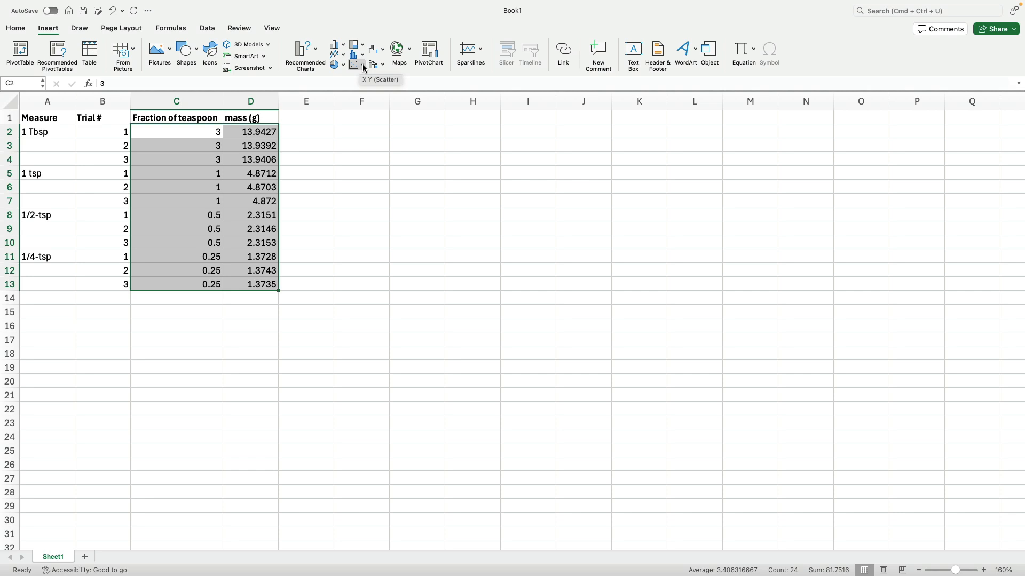
left_click(363, 68)
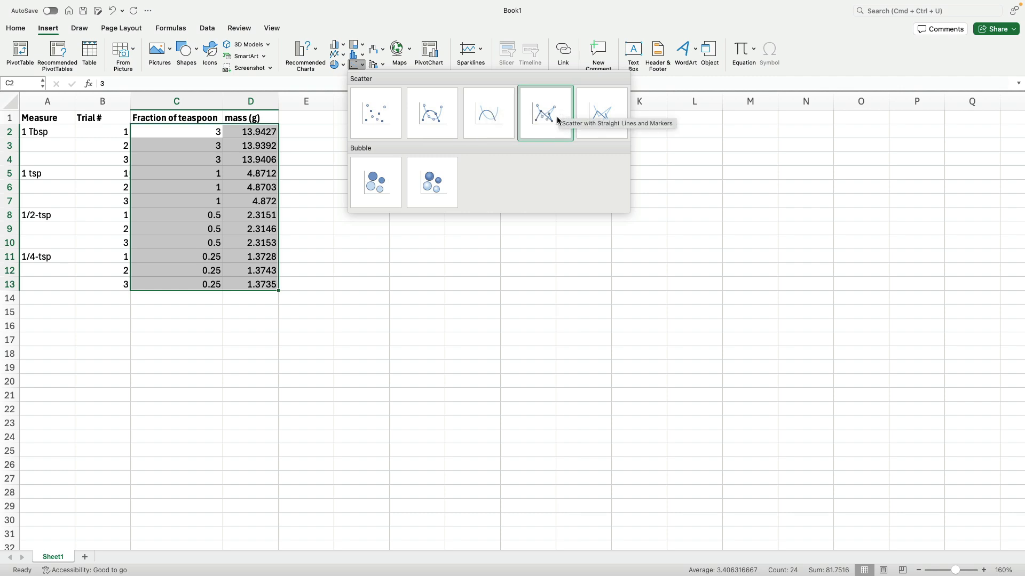
left_click(372, 121)
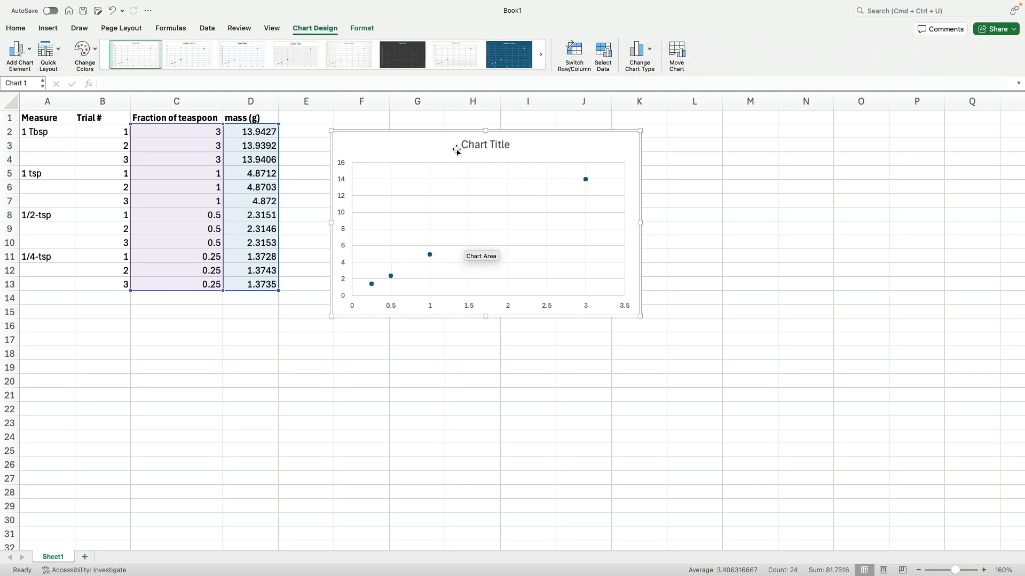
Change the scatter chart's title to "Mass per teaspoon".
left_click(489, 146)
triple_click(487, 145)
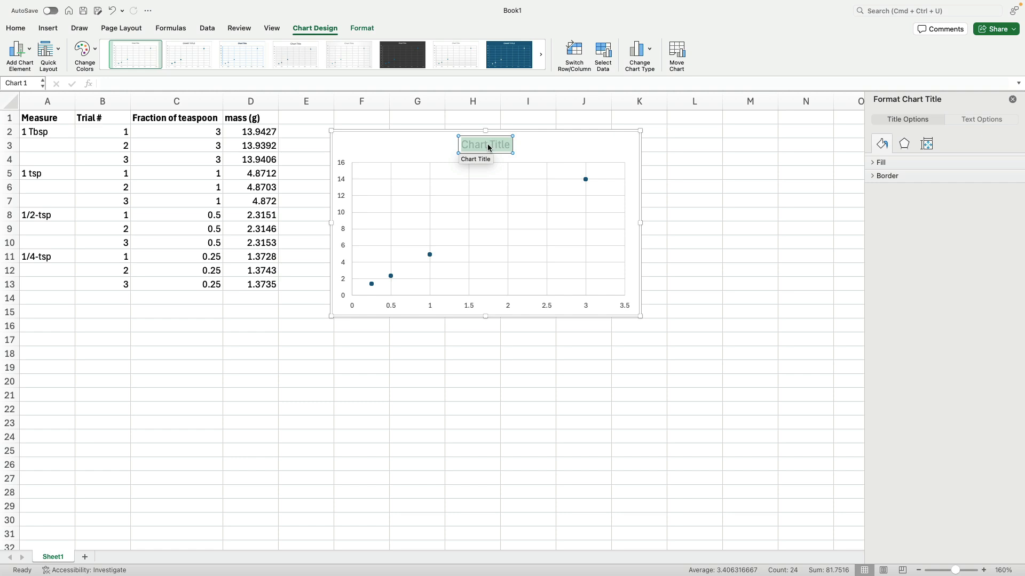
type("MAss")
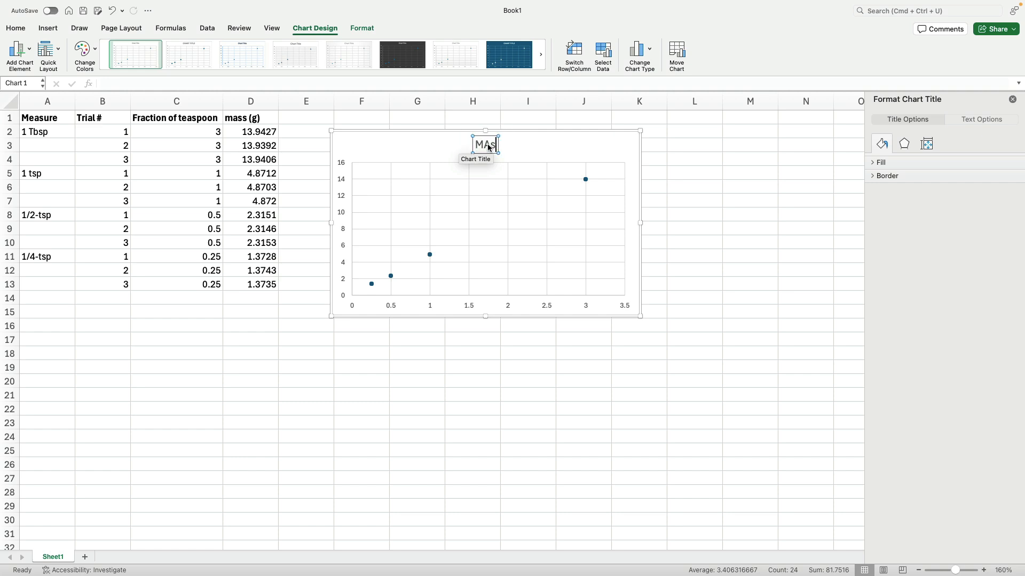
key("BackSpace")
key("BackSpace")
key("BackSpace")
type("ass")
key("BackSpace")
key("BackSpace")
key("BackSpace")
type("ass per")
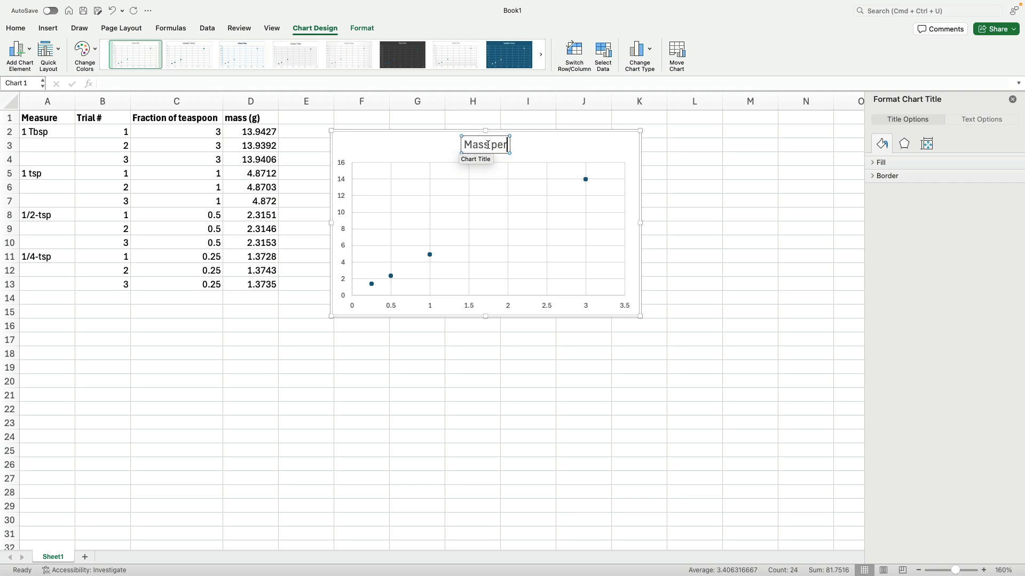
type(" teaspoon")
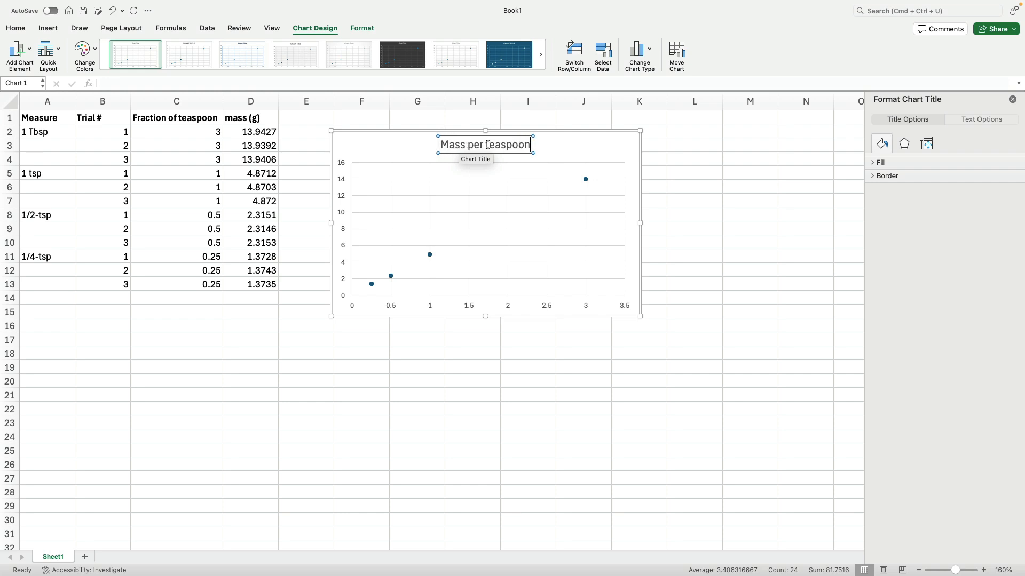
left_click(558, 142)
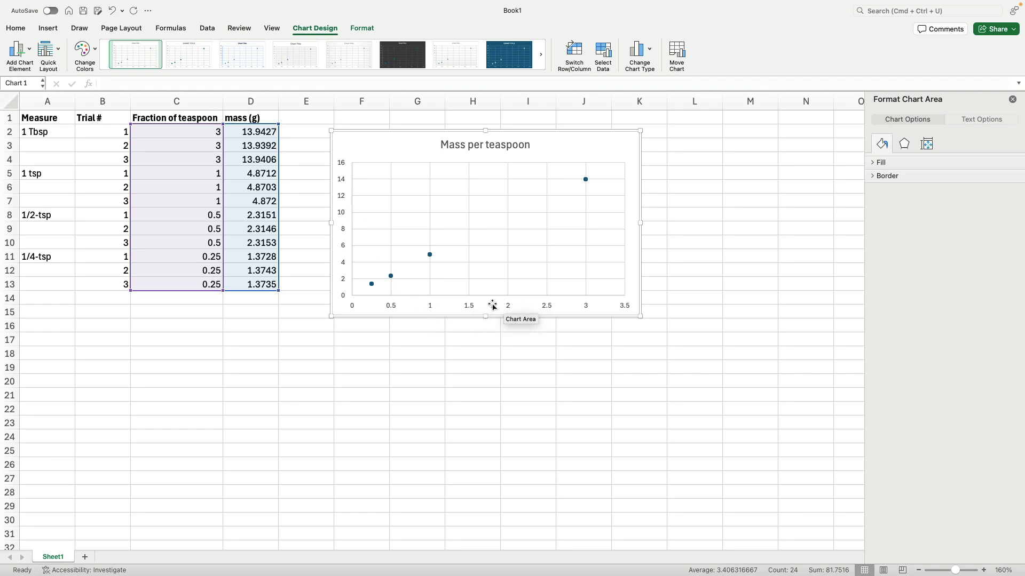
Add a primary horizontal axis title to the chart reading "fraction of teaspoon".
left_click(29, 51)
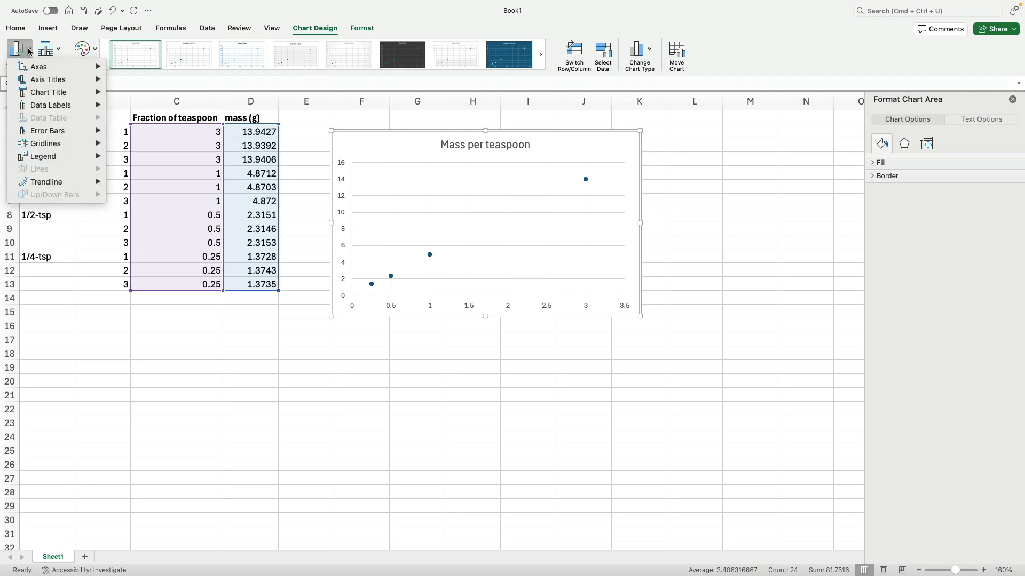
mouse_move(46, 80)
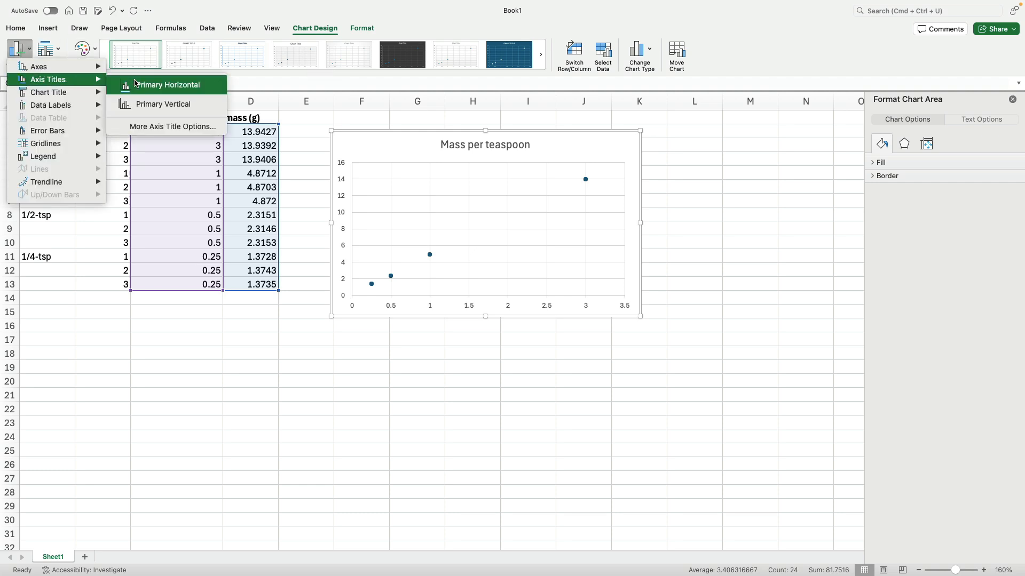
left_click(150, 87)
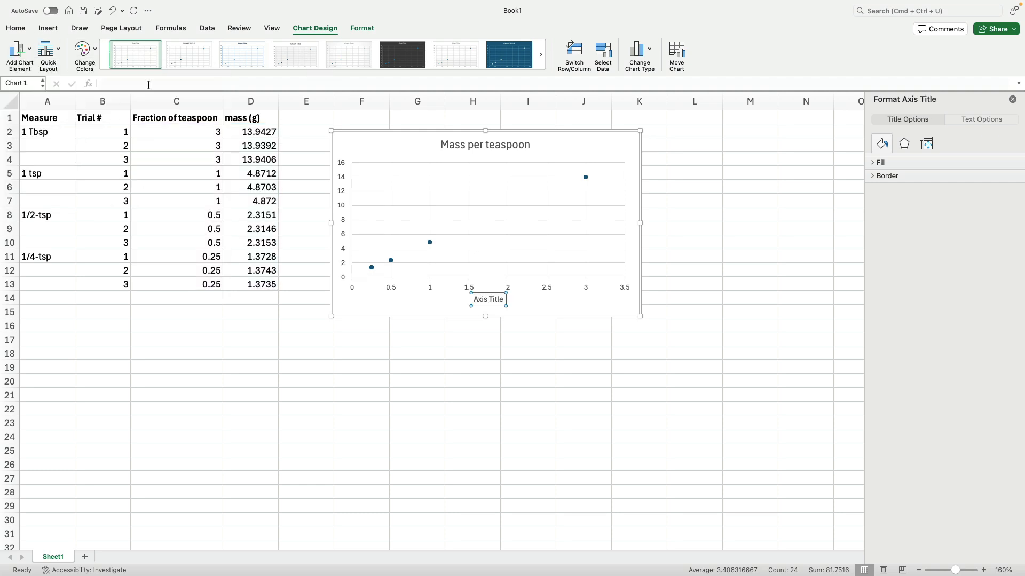
triple_click(496, 295)
type("fr")
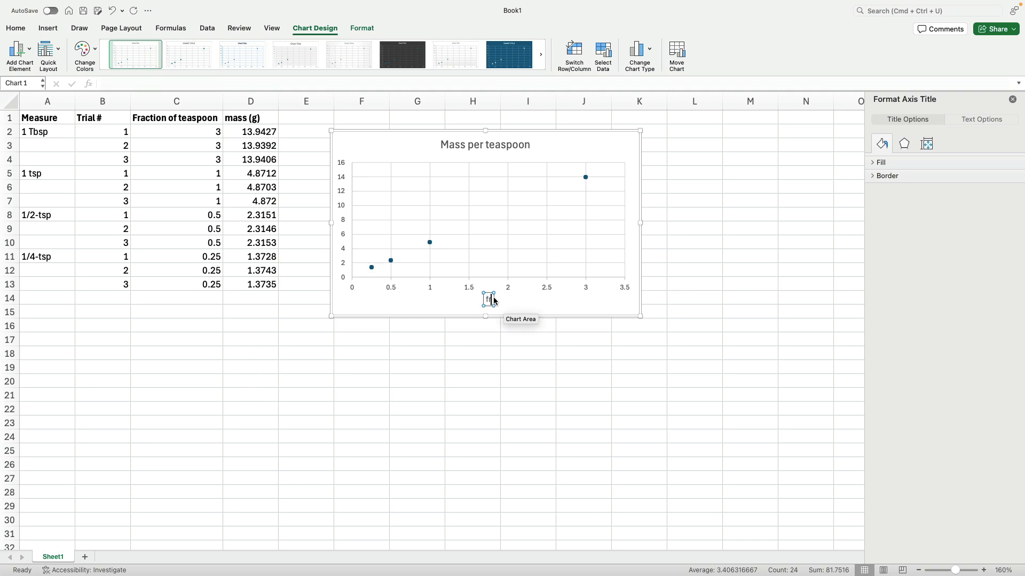
type("action of teasp")
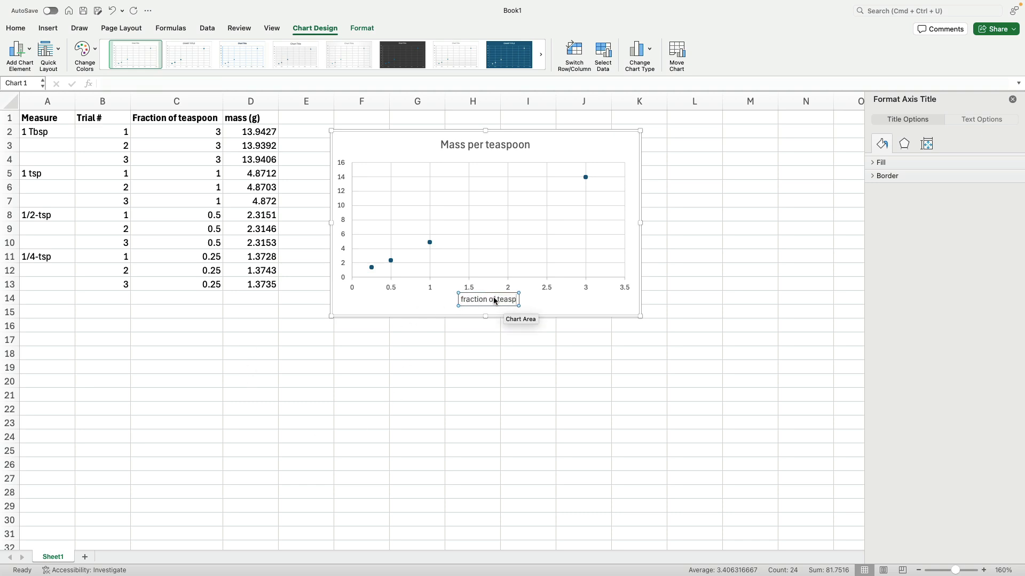
type("oon")
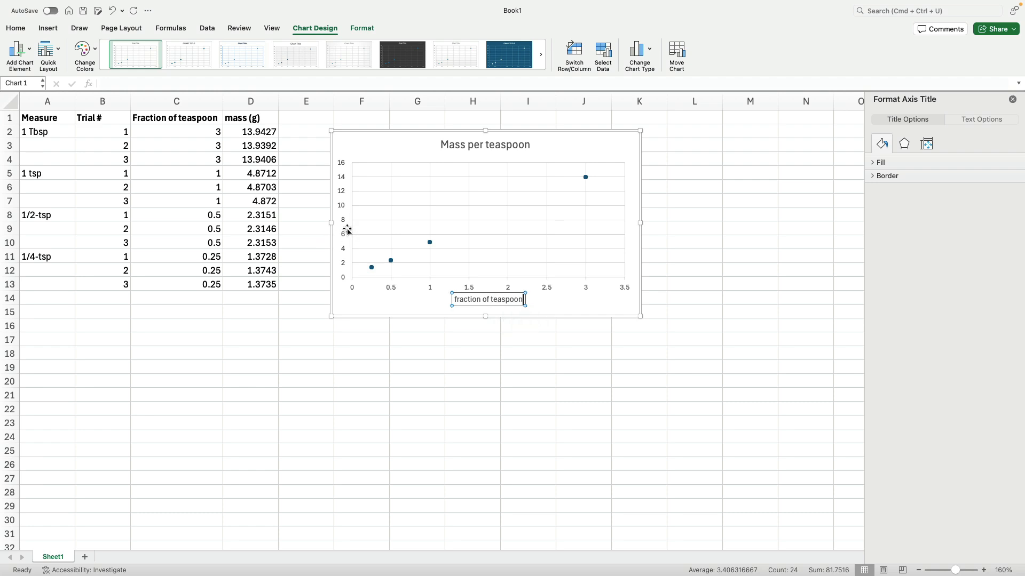
Add a primary vertical axis title to the chart reading "mass (g)".
left_click(29, 51)
mouse_move(36, 80)
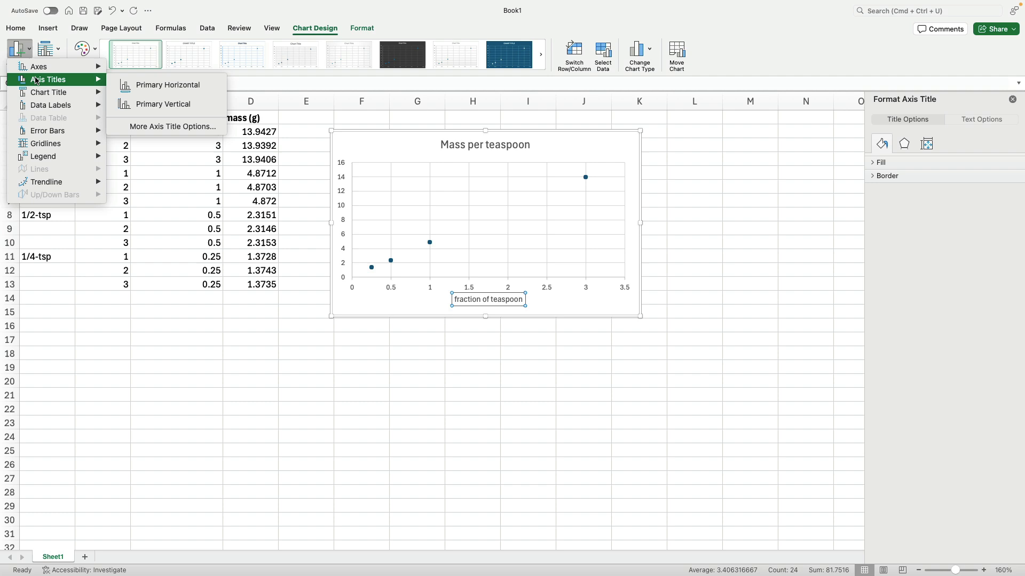
left_click(140, 106)
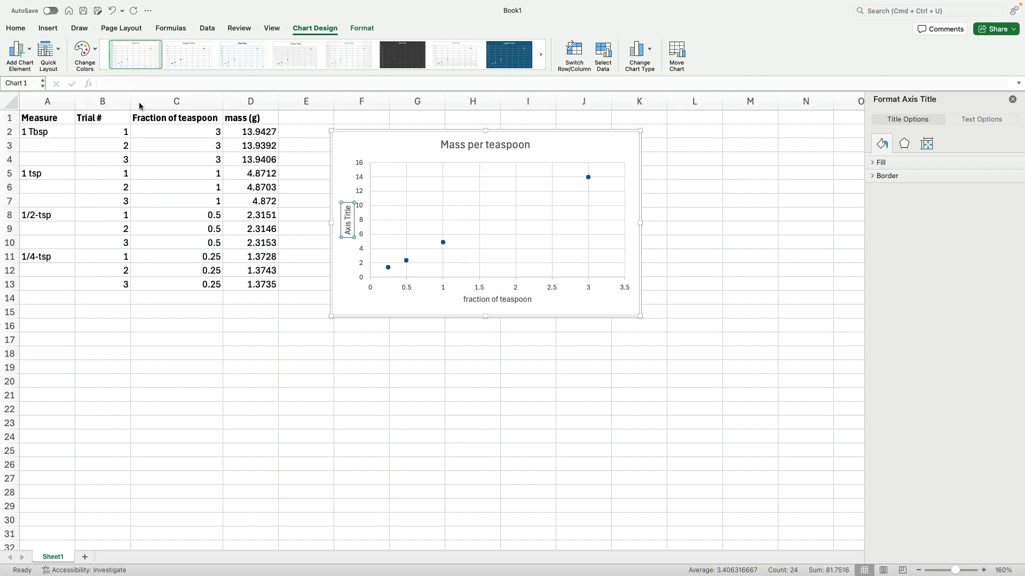
triple_click(347, 224)
type("mass (g)")
left_click(551, 302)
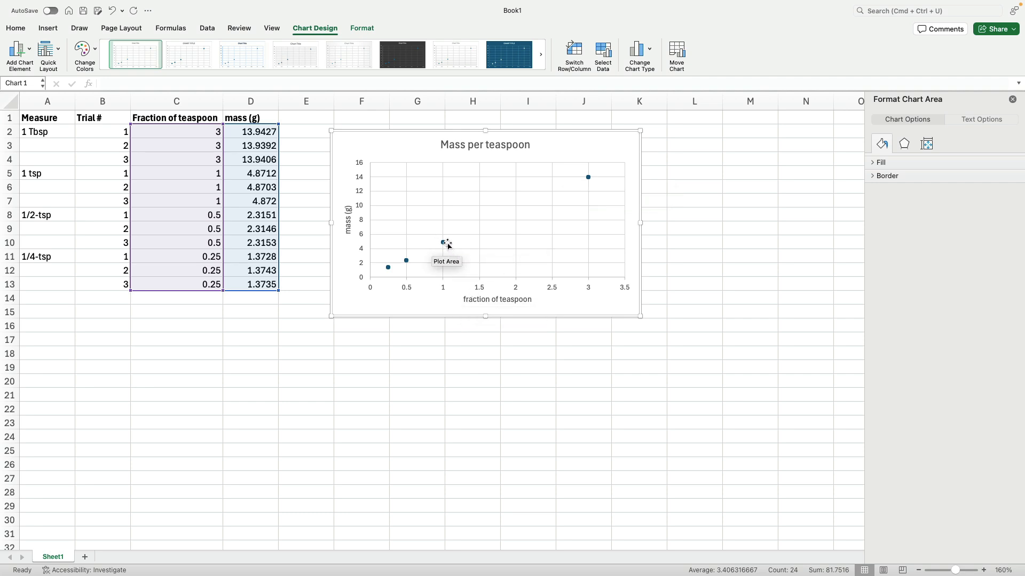
mouse_move(445, 246)
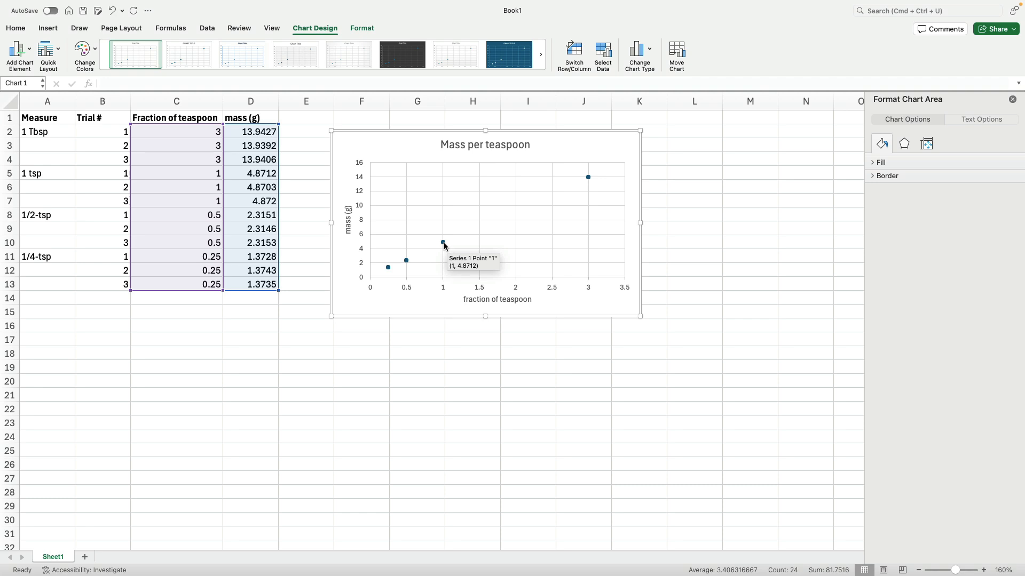
Add a linear trendline to the data series in the "Mass per teaspoon" scatter chart.
left_click(445, 245)
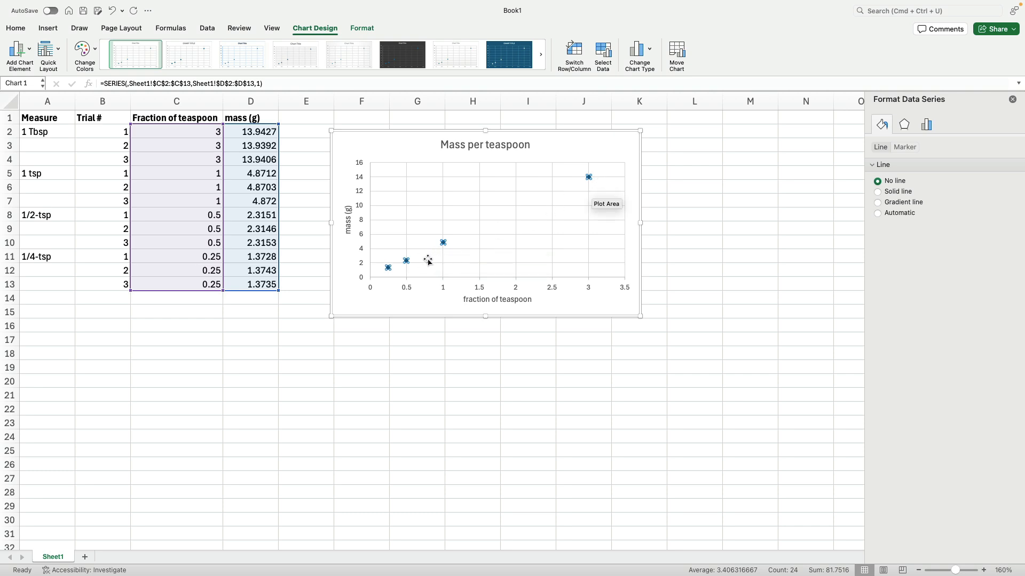
left_click(30, 51)
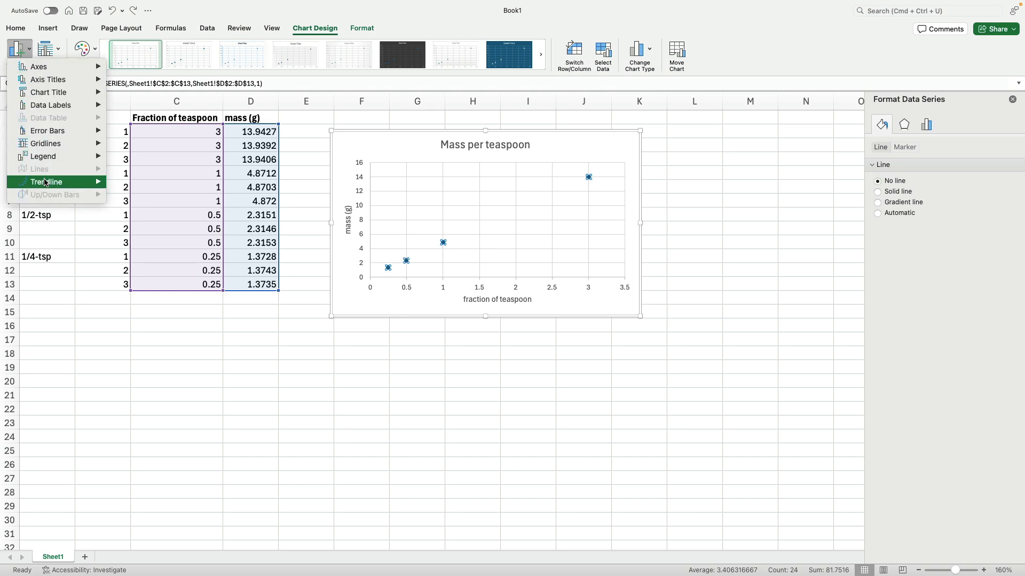
mouse_move(70, 185)
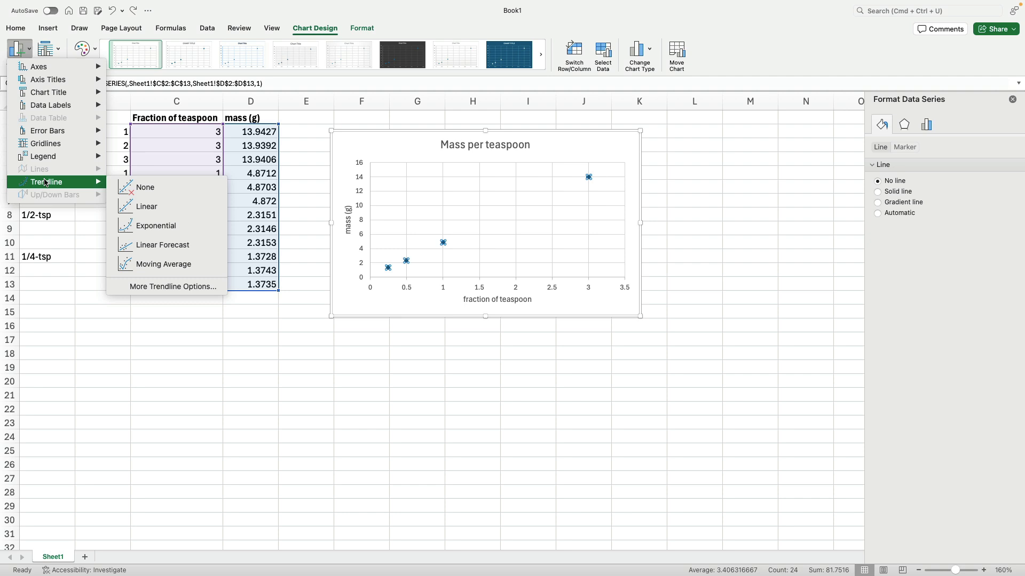
left_click(152, 207)
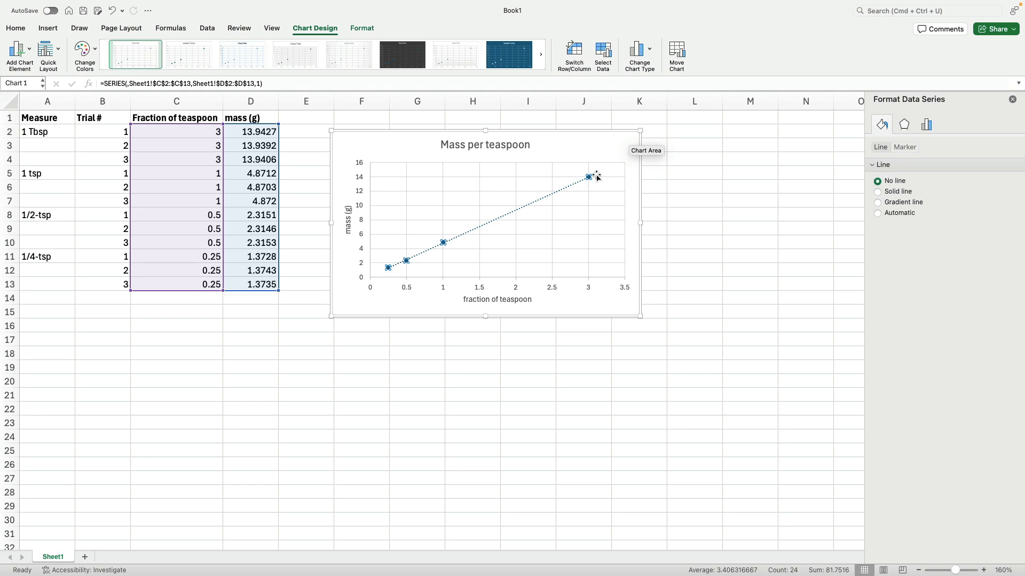
Recolour the trendline, trying an orange shade before settling on a light blue theme colour.
left_click(509, 215)
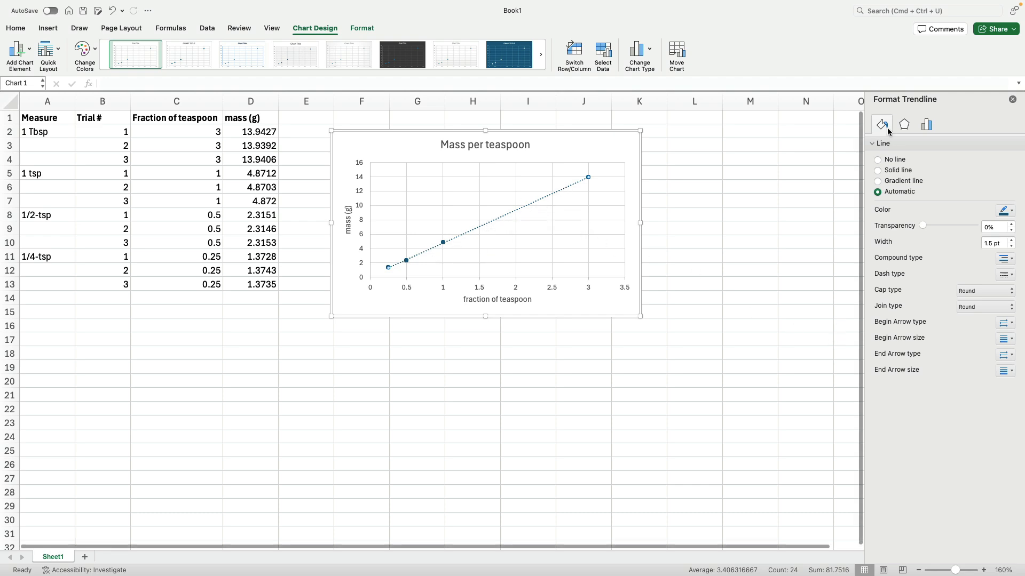
left_click(1012, 212)
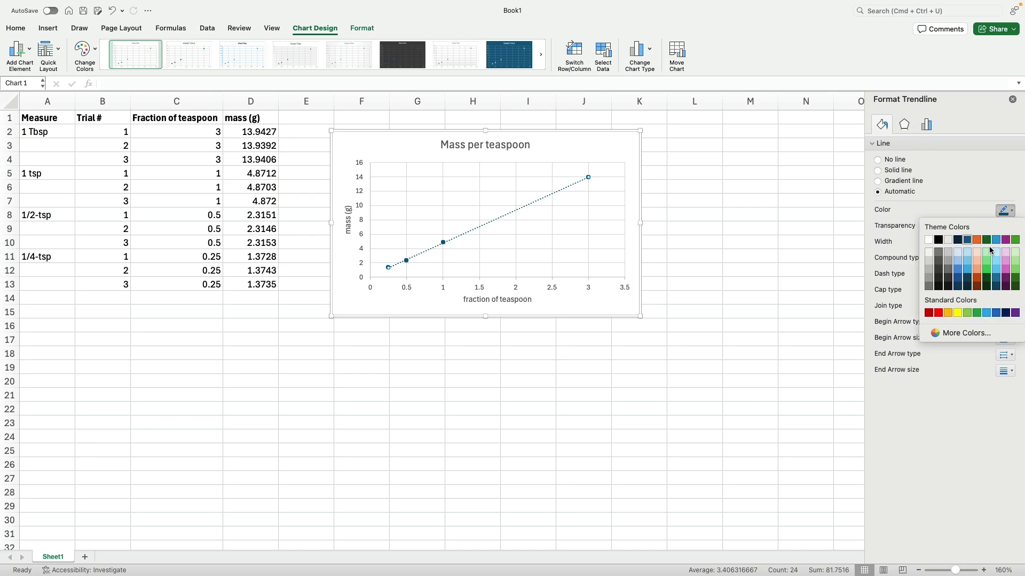
left_click(977, 273)
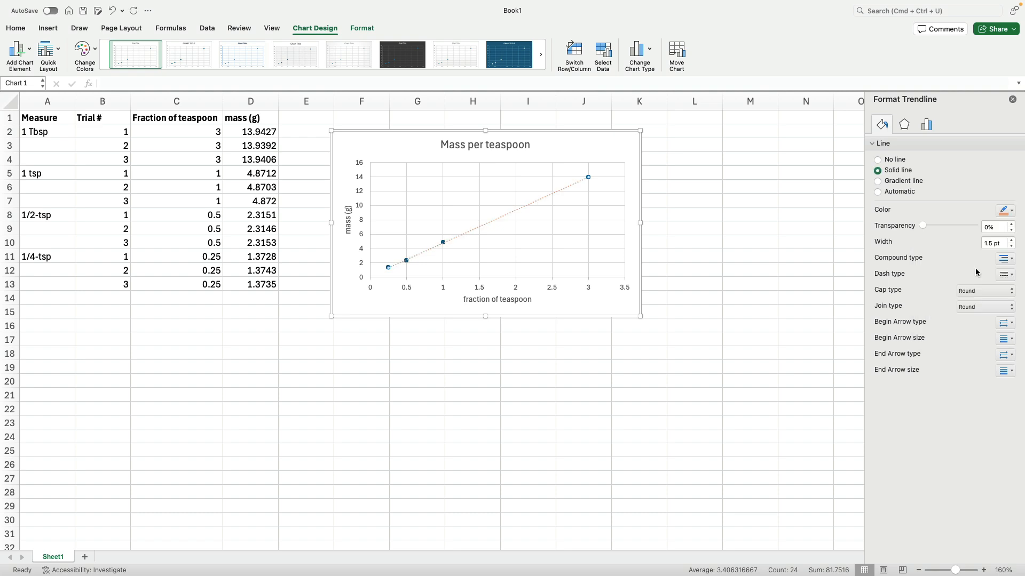
left_click(1004, 211)
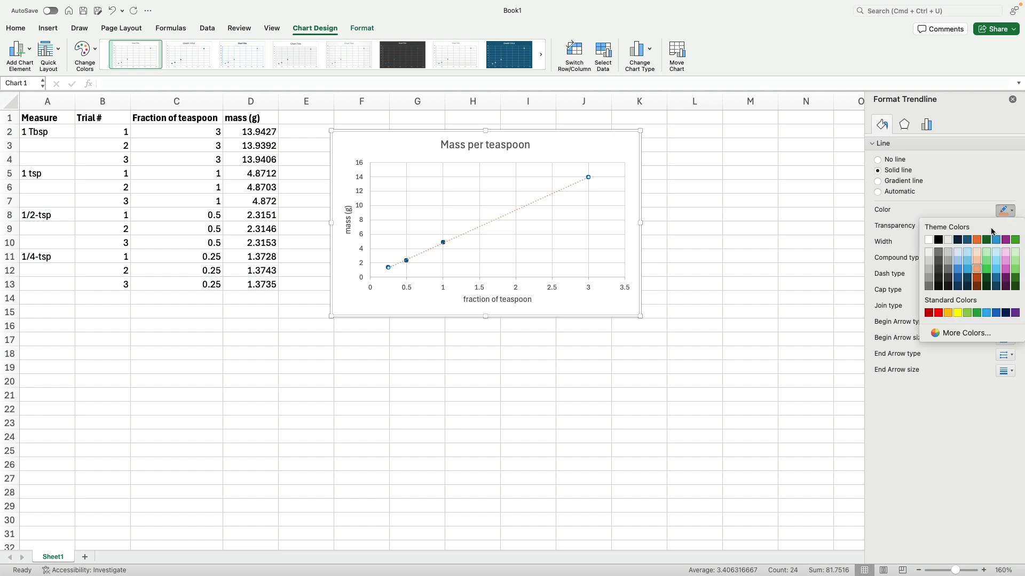
left_click(966, 251)
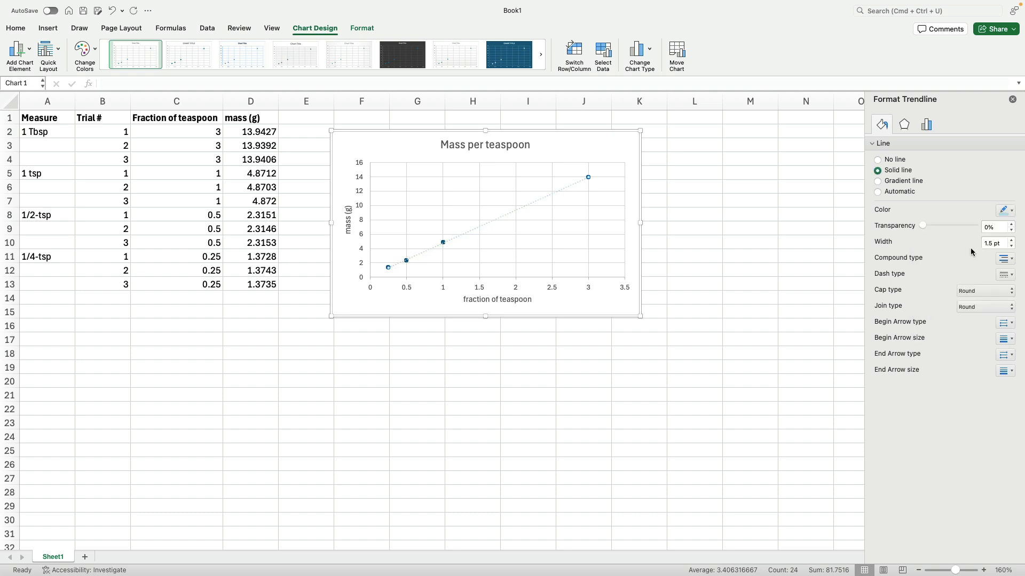
left_click(1009, 213)
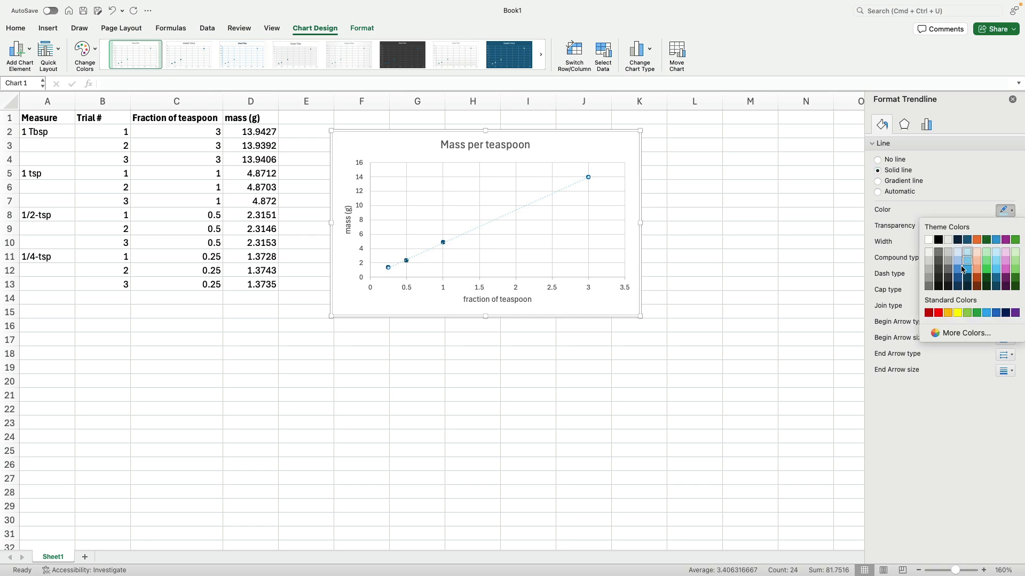
Display the trendline's equation and R-squared value on the chart.
left_click(927, 125)
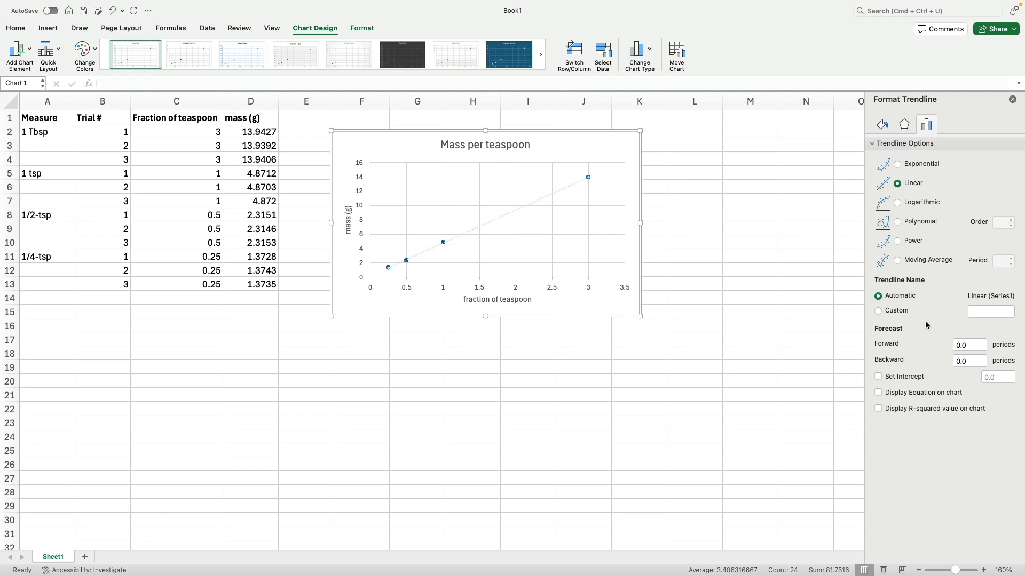
left_click(878, 393)
left_click(878, 409)
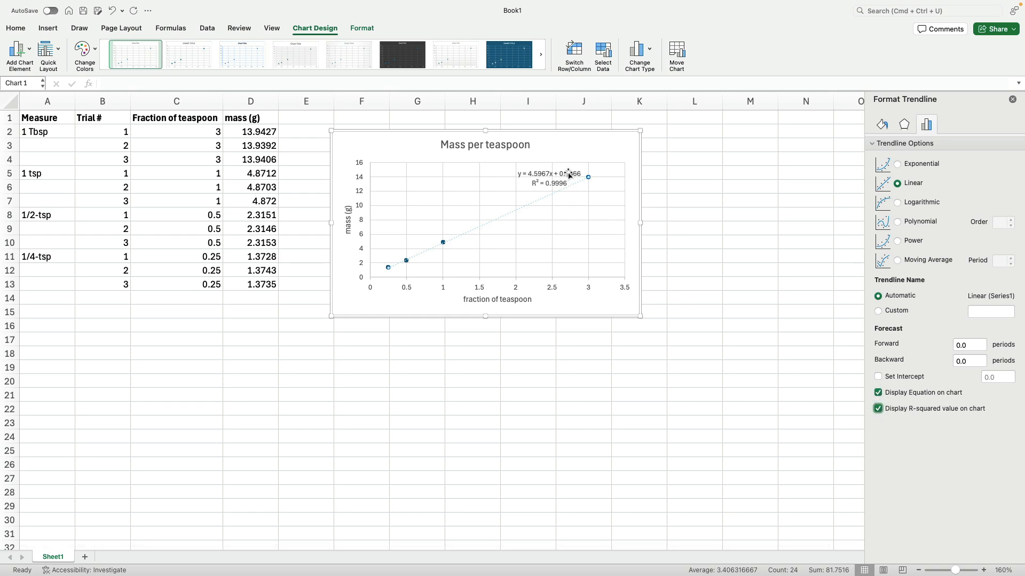
Move the trendline equation label to the upper-left part of the plot area and set its font size to 16.
left_click_drag(568, 174, 483, 181)
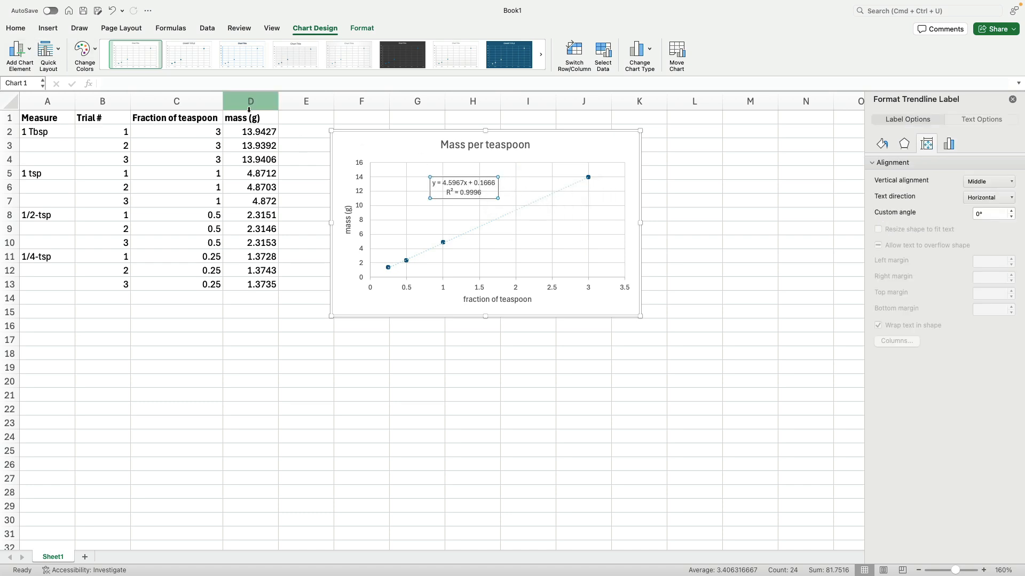
left_click(24, 29)
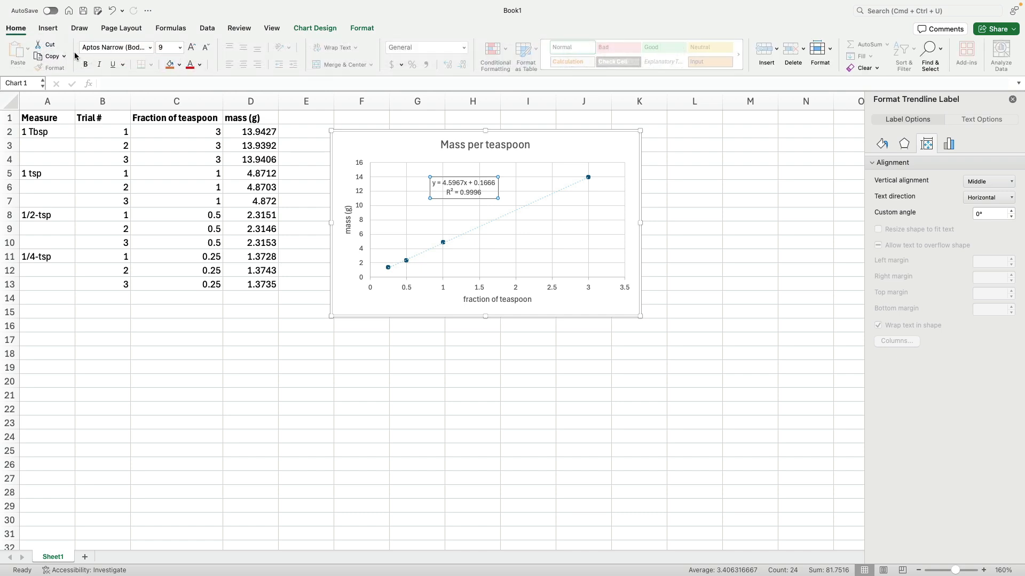
left_click(179, 47)
left_click(180, 148)
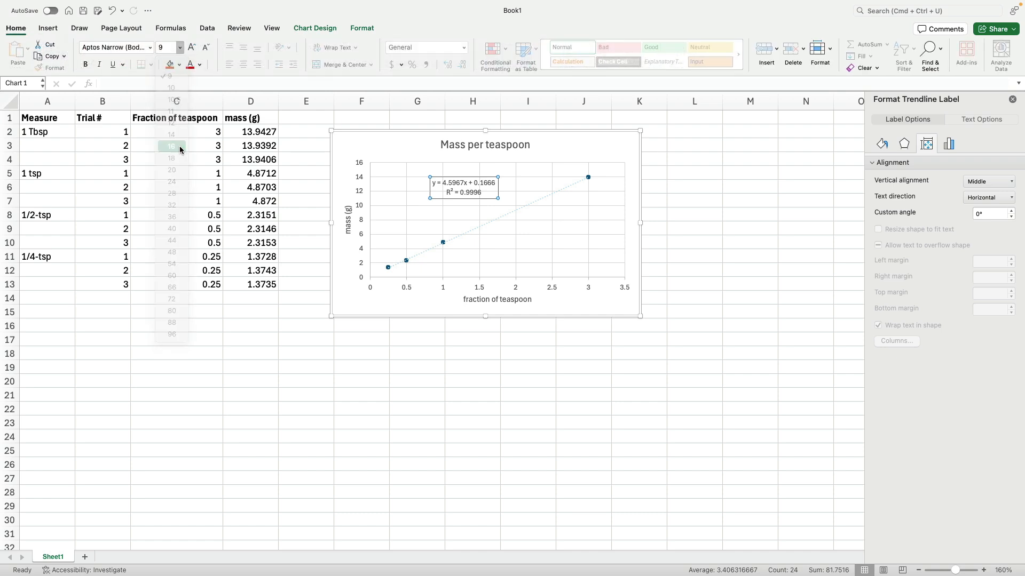
left_click_drag(453, 177, 454, 170)
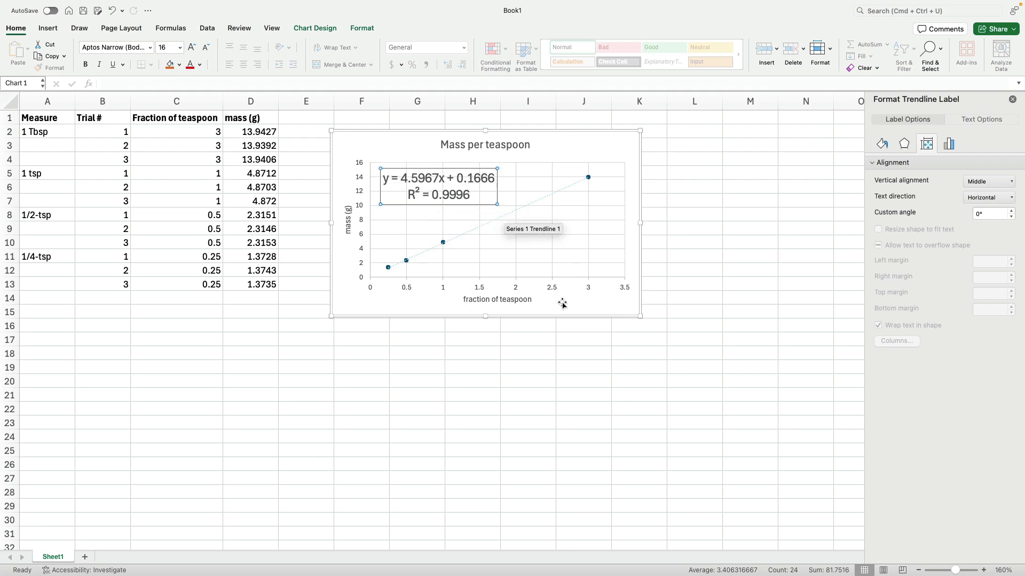
Set the font size of the horizontal axis numbers to 12.
left_click(515, 287)
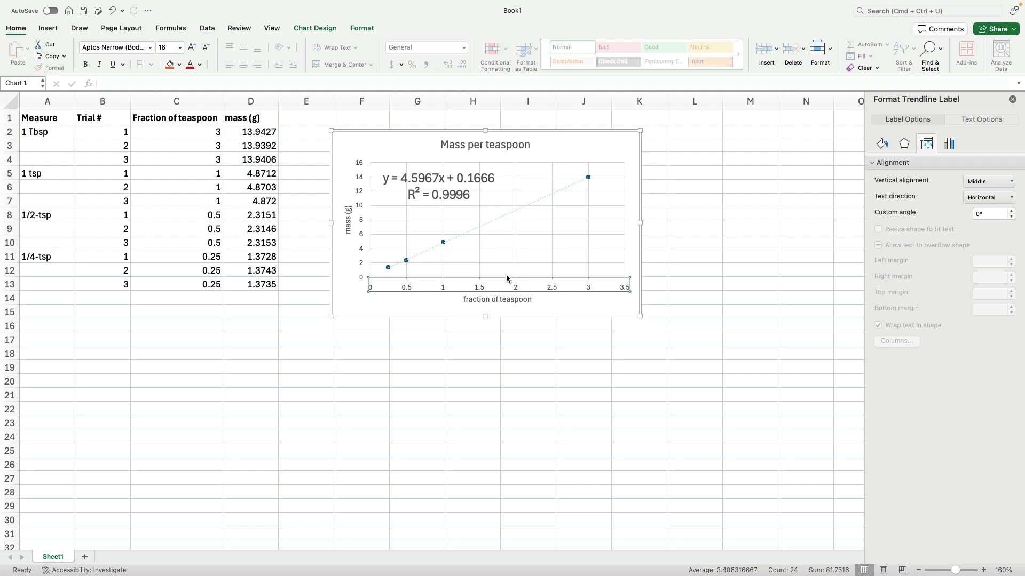
left_click(180, 48)
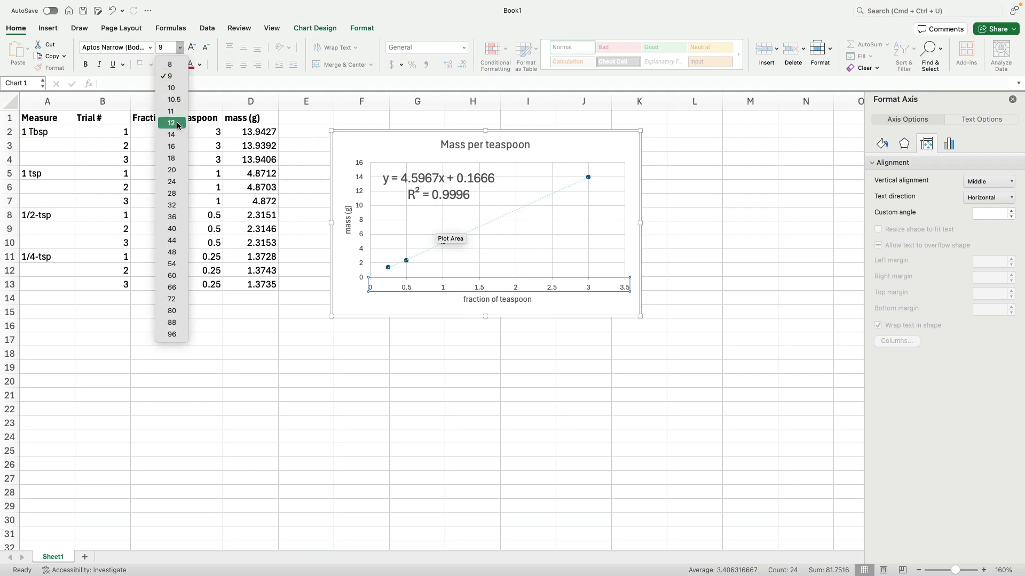
left_click(177, 128)
Set the font size of the "mass (g)" and "fraction of teaspoon" axis titles to 12.
left_click(346, 224)
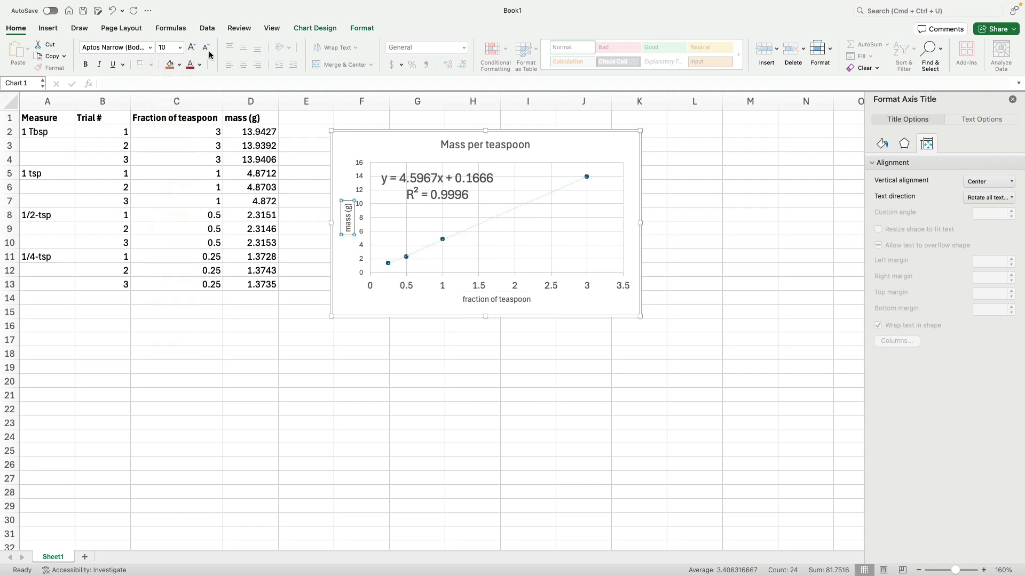
left_click(180, 47)
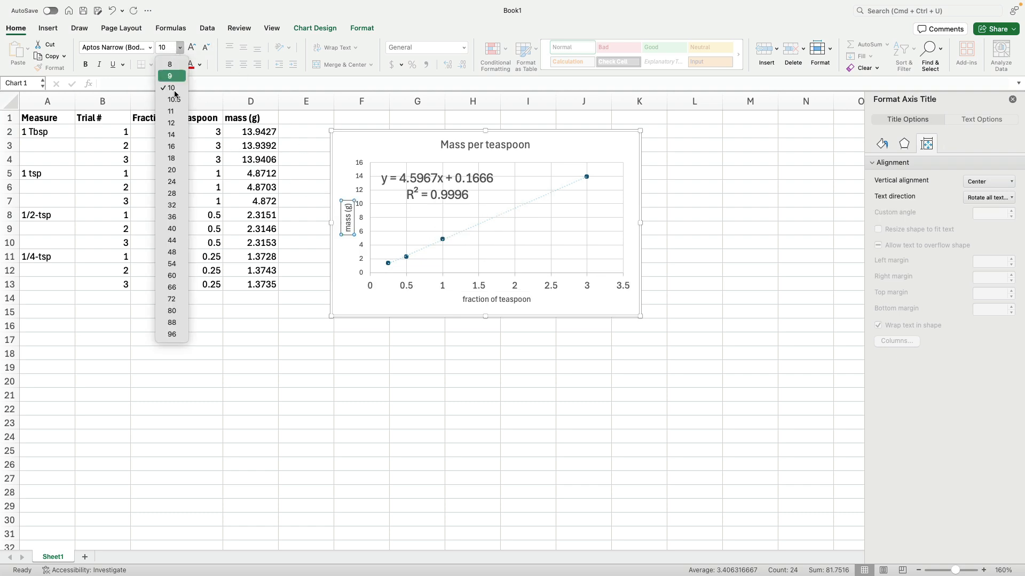
left_click(171, 123)
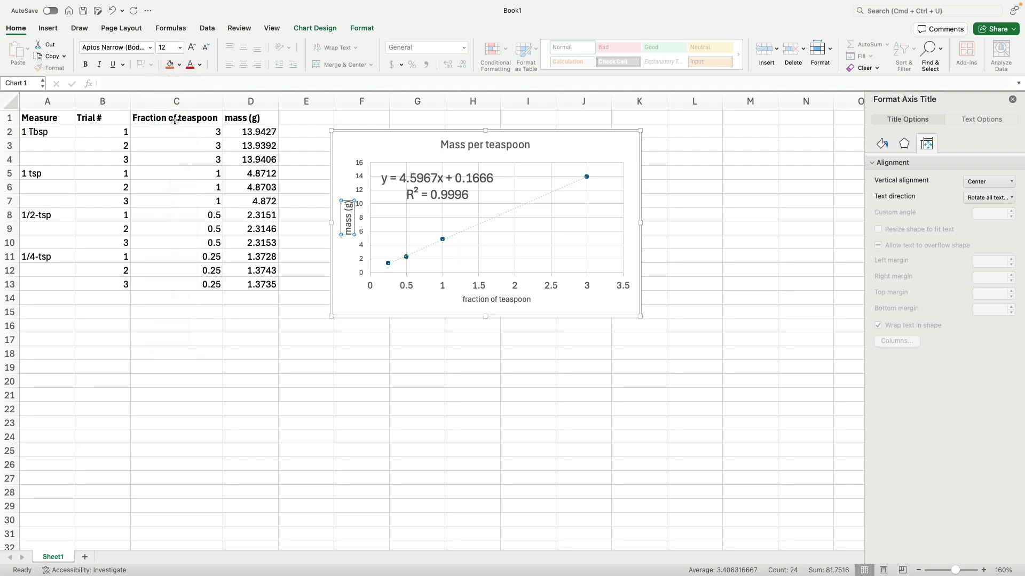
left_click(476, 300)
left_click(180, 48)
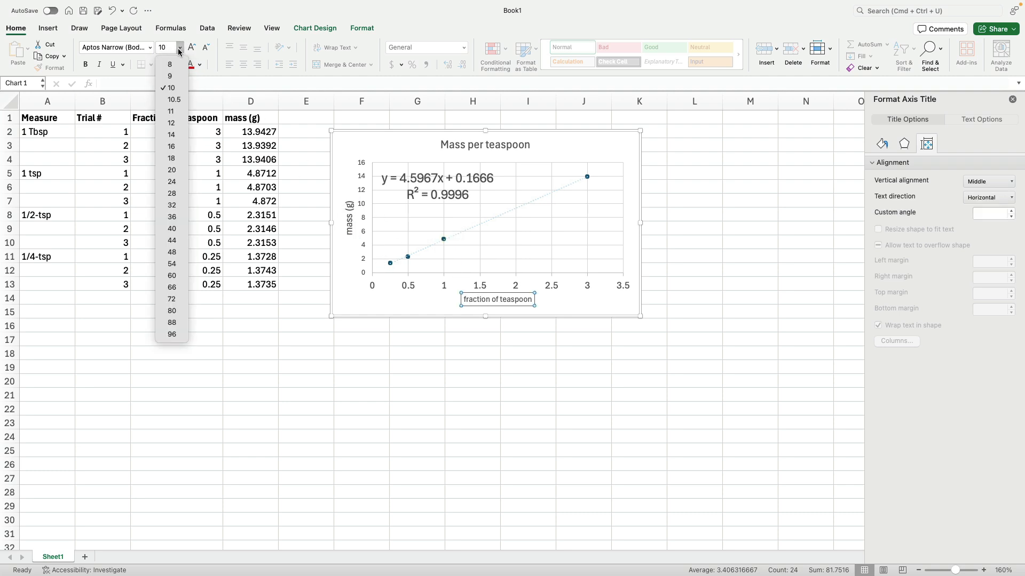
left_click(172, 123)
left_click(495, 351)
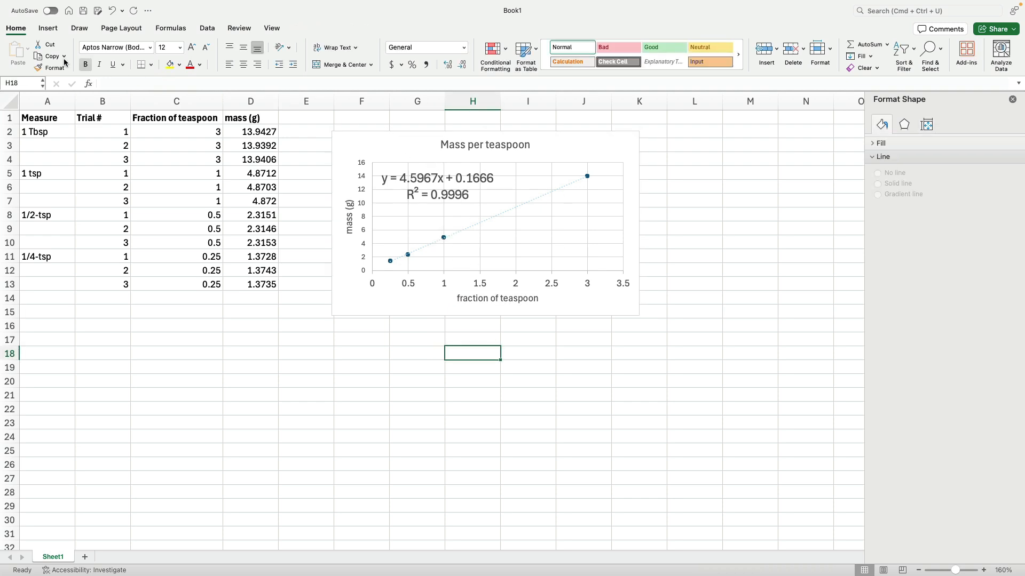
Insert a second, empty markers-only scatter chart and place it directly below the first chart.
left_click(47, 30)
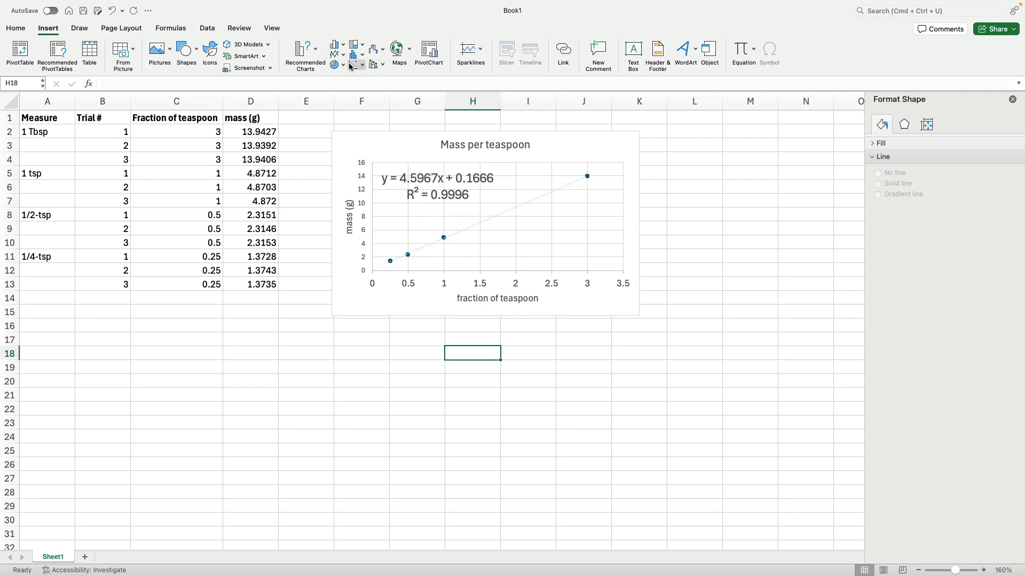
left_click(364, 353)
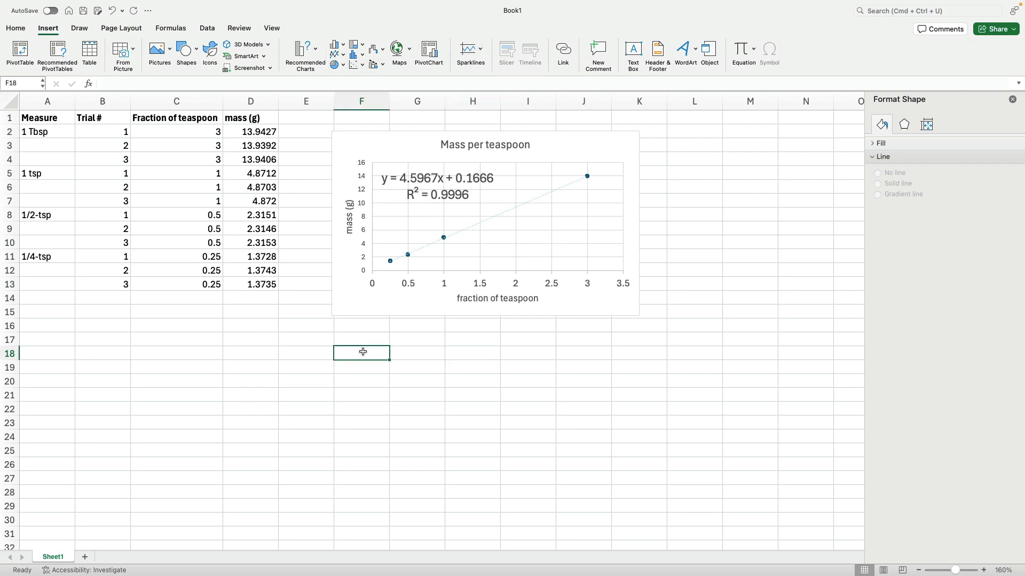
left_click(361, 69)
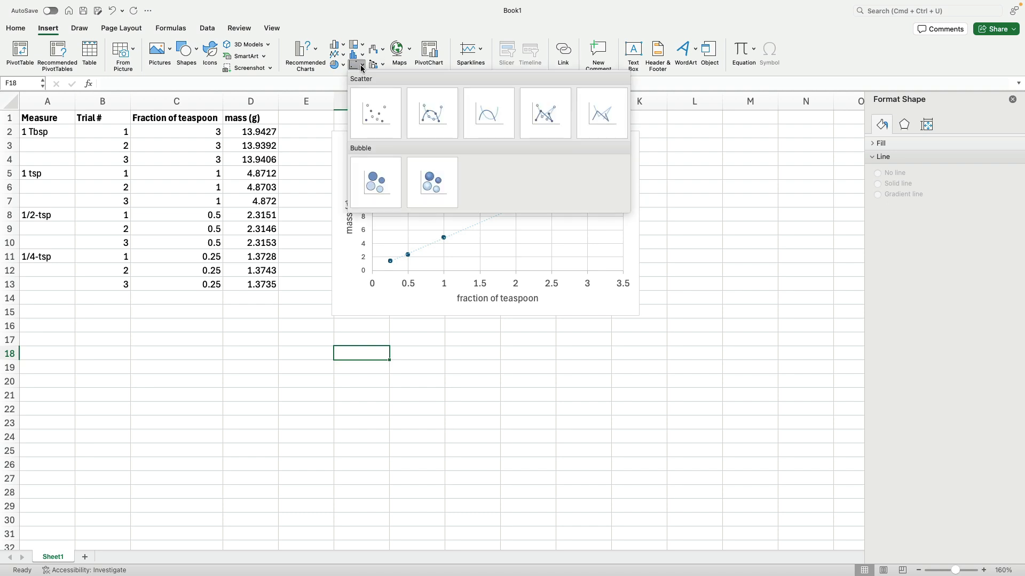
left_click(374, 110)
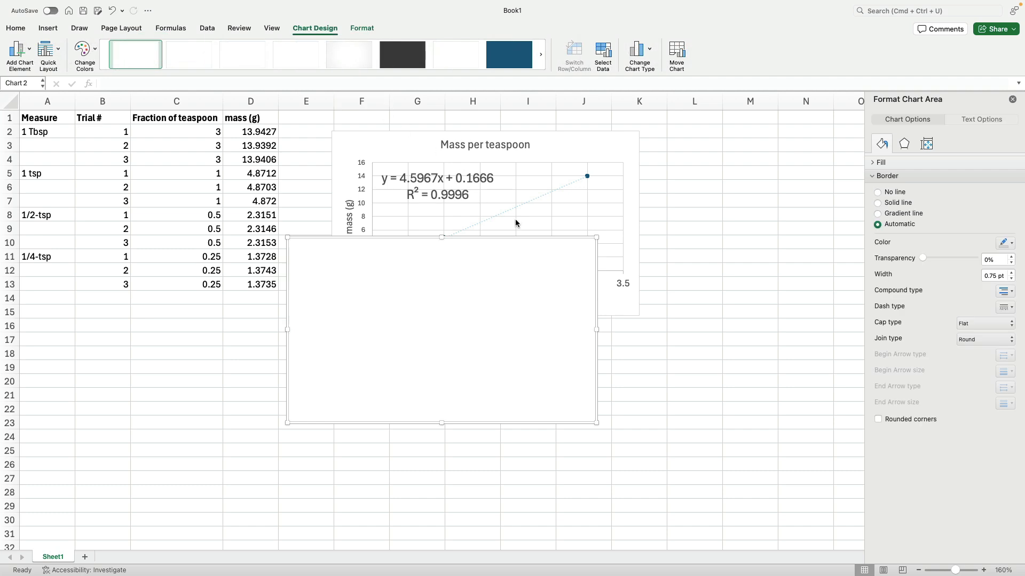
left_click_drag(502, 239, 546, 334)
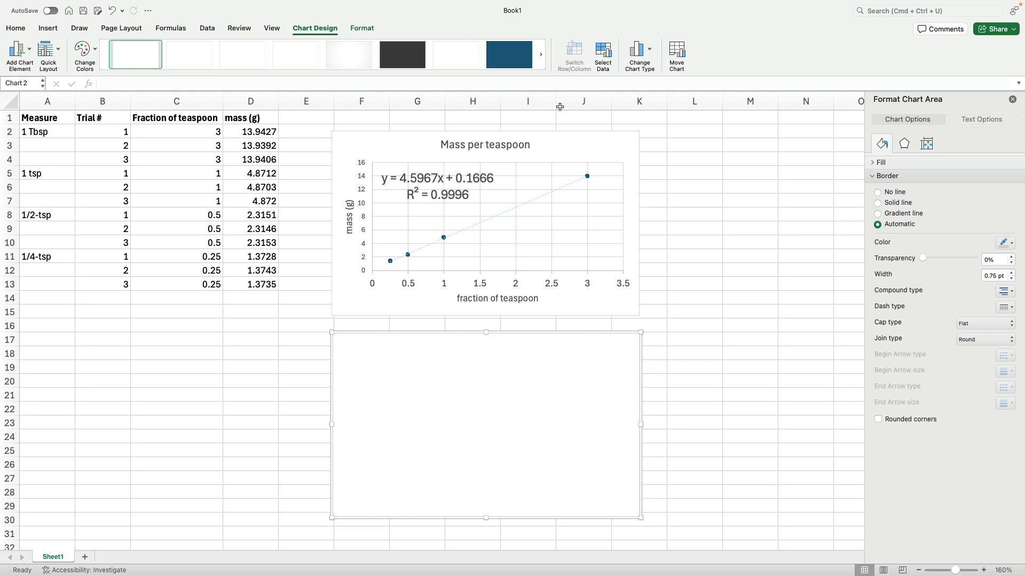
Add a data series to the empty chart with the fraction of teaspoon cells C2:C13 as its X values.
left_click(601, 63)
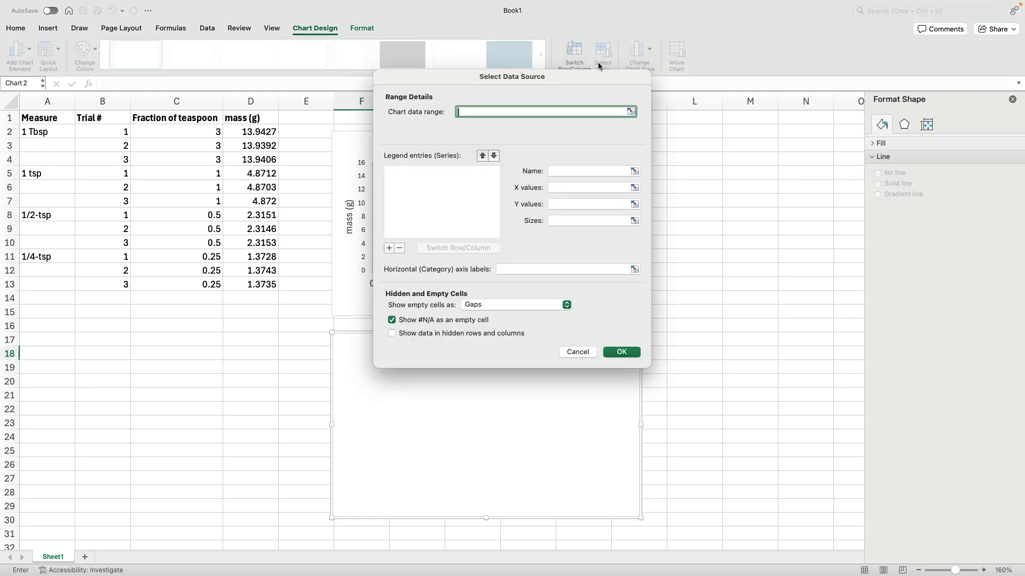
left_click(388, 249)
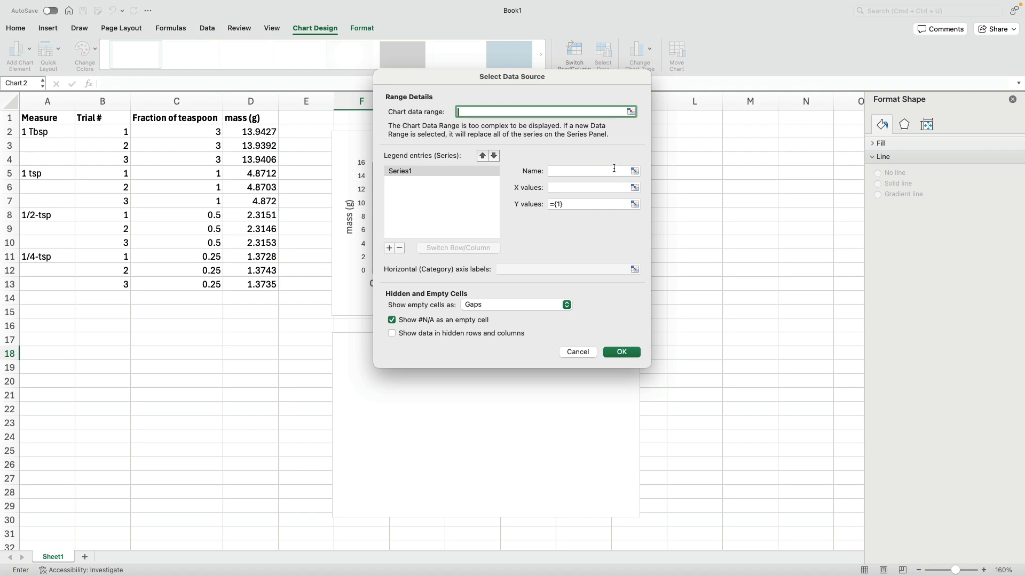
left_click(575, 187)
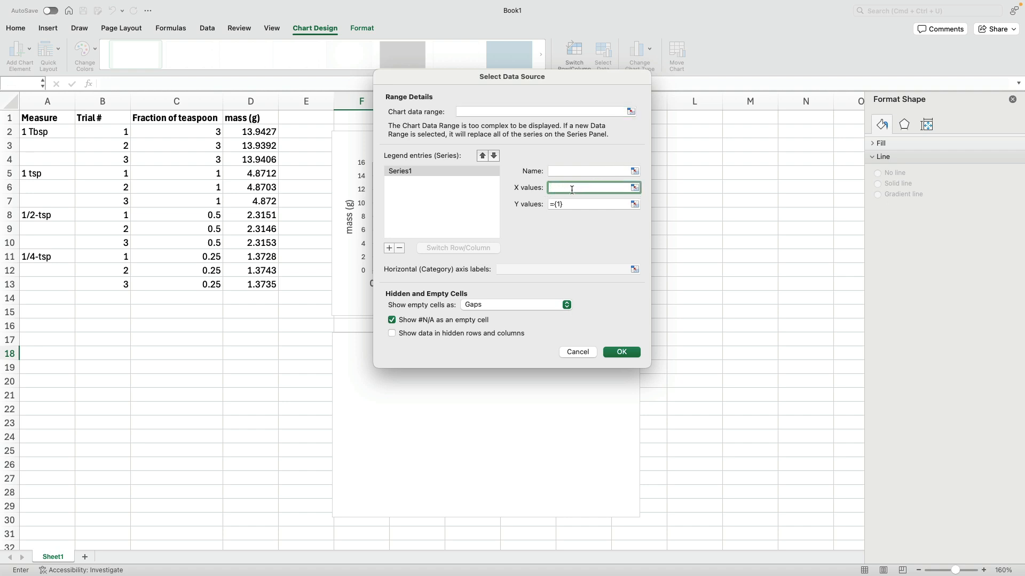
left_click(635, 188)
left_click_drag(211, 131, 212, 284)
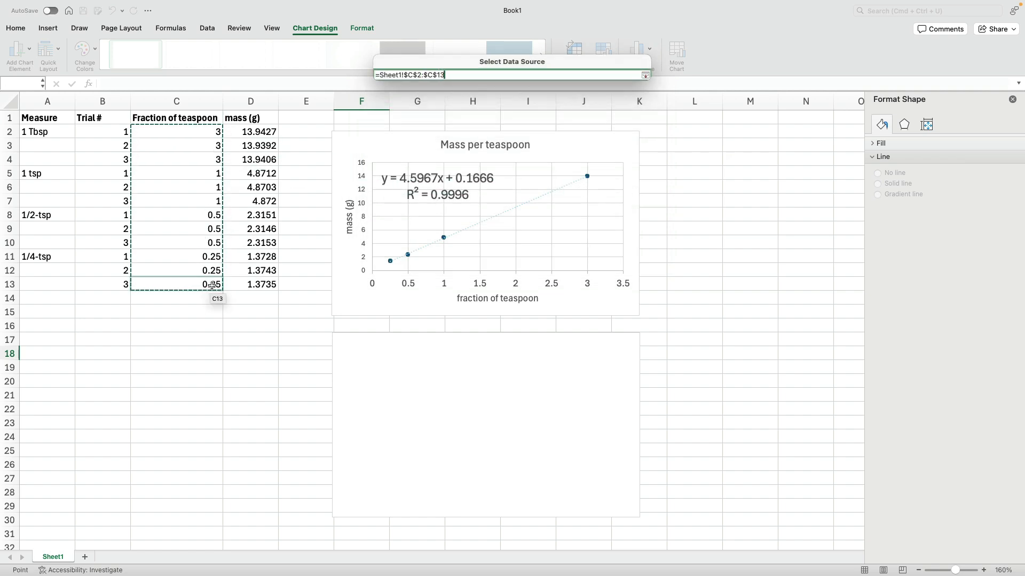
key("Return")
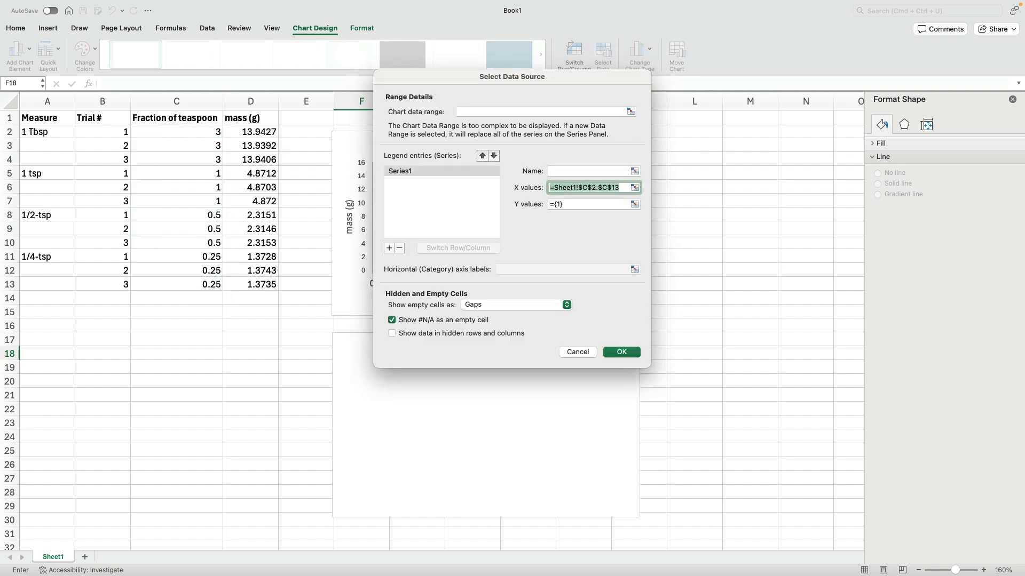
Set the new series' Y values to the mass cells D2:D13 and apply the data source.
left_click(634, 203)
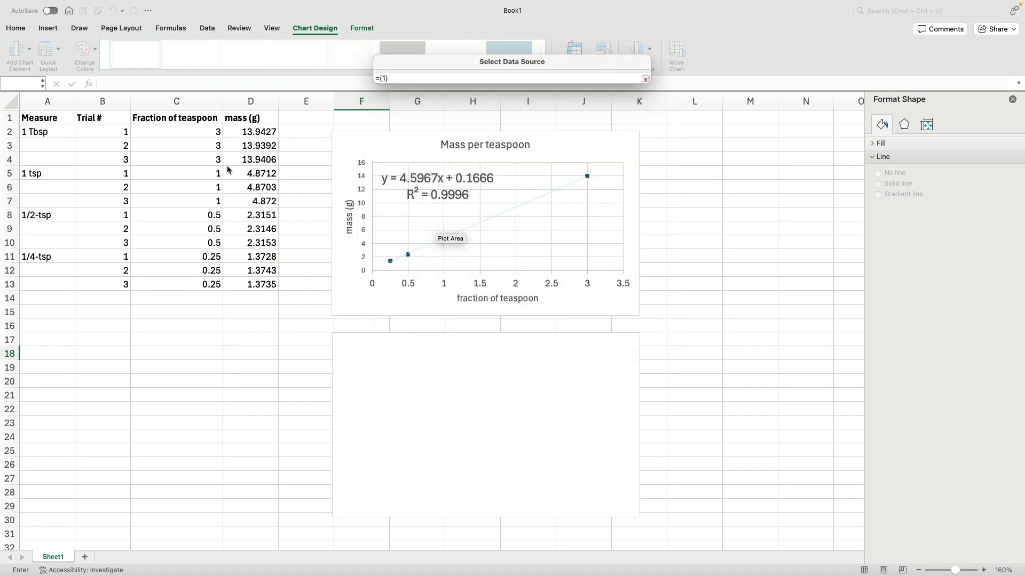
left_click_drag(250, 132, 271, 284)
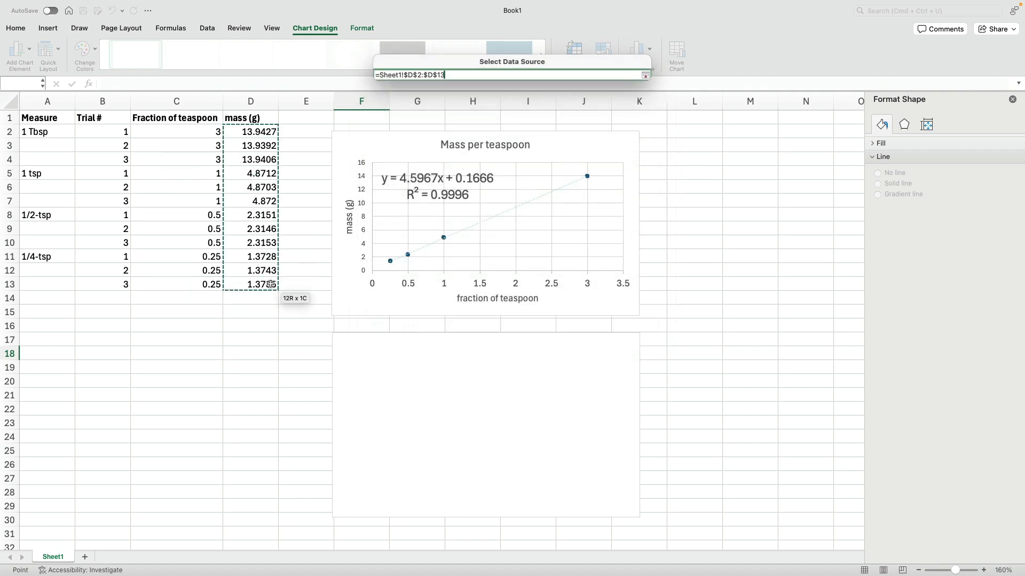
key("Return")
key("Return")
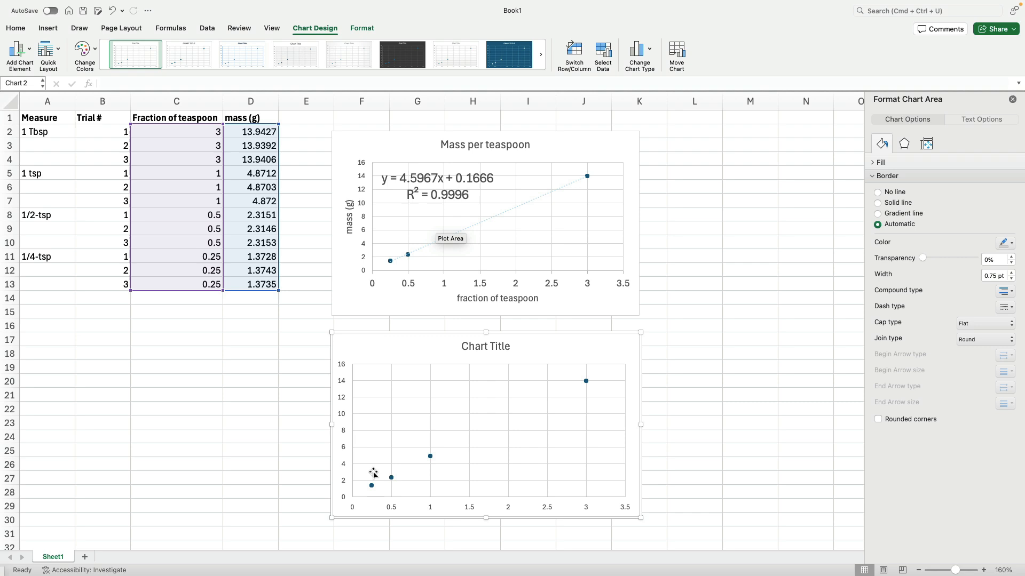